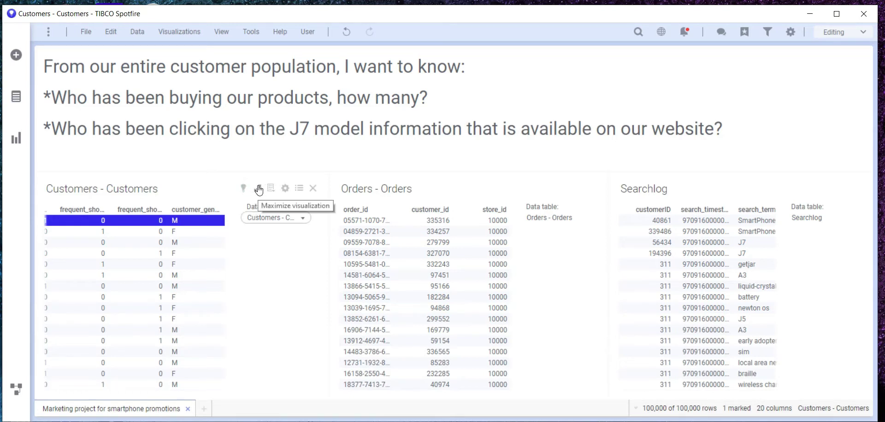
# - Examine the columns of the Customers table in maximized view
pyautogui.click(259, 189)
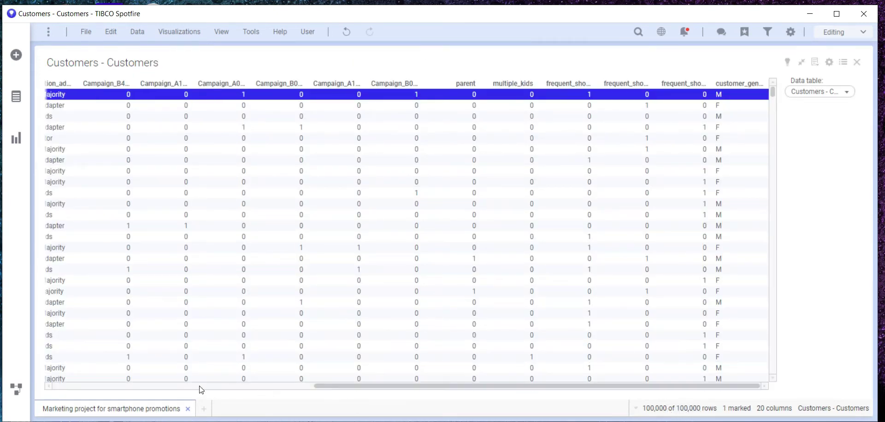
pyautogui.moveTo(336, 389); pyautogui.dragTo(377, 401)
pyautogui.moveTo(264, 404); pyautogui.dragTo(30, 394)
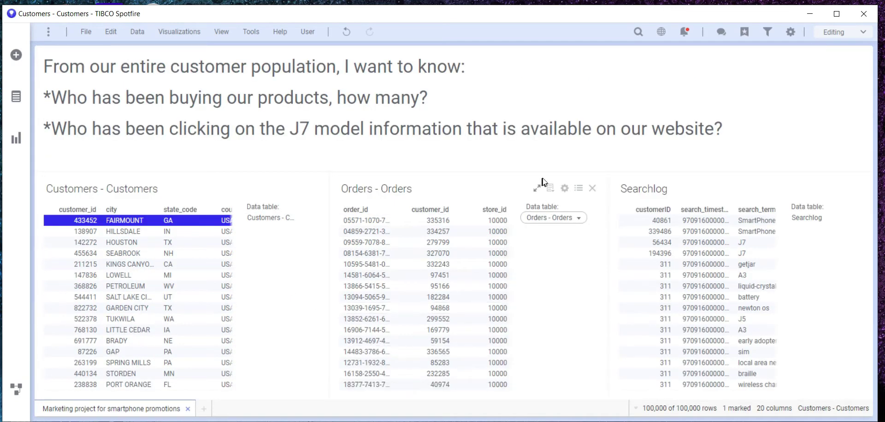
# - Examine the Orders table and the Searchlog table one after the other in maximized view
pyautogui.click(538, 189)
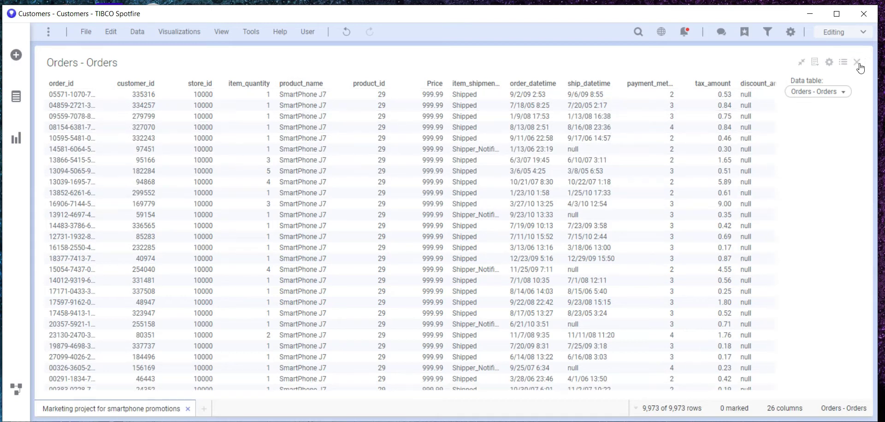
pyautogui.click(803, 64)
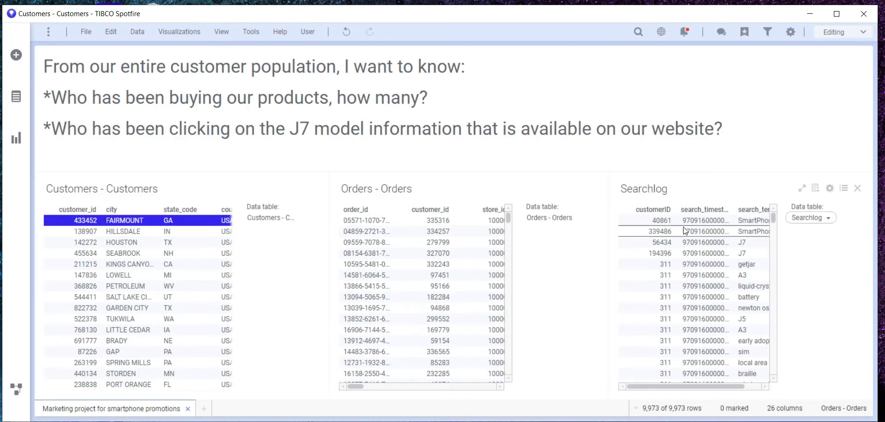
pyautogui.click(802, 189)
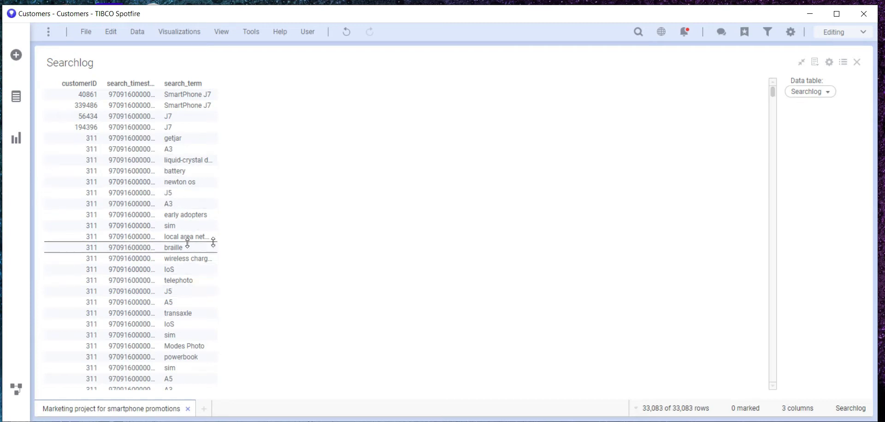
pyautogui.click(801, 63)
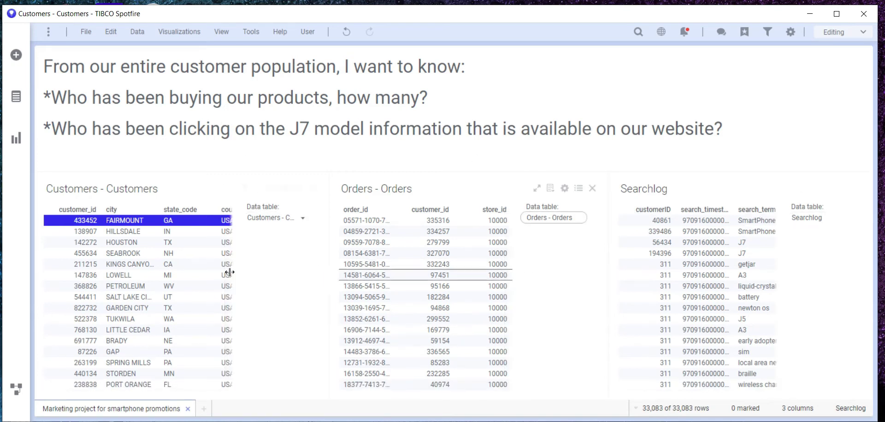
# - Check the size of the Customers table and review the two research questions about product buyers and J7 model clicks
pyautogui.click(191, 243)
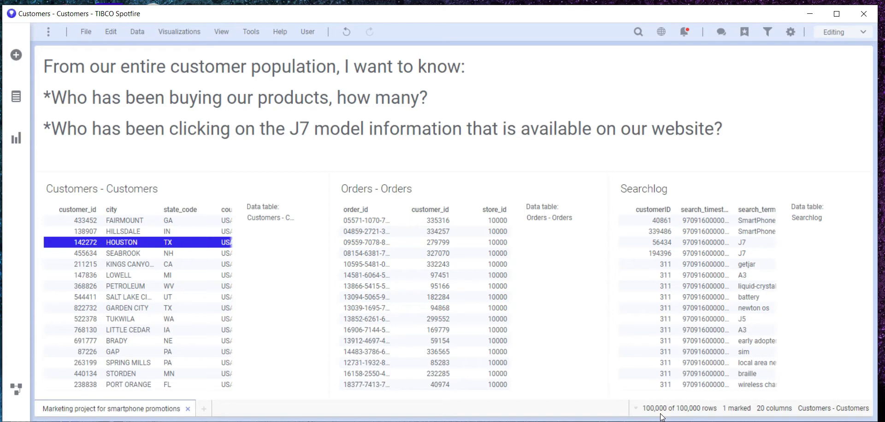
pyautogui.moveTo(454, 92); pyautogui.dragTo(41, 104)
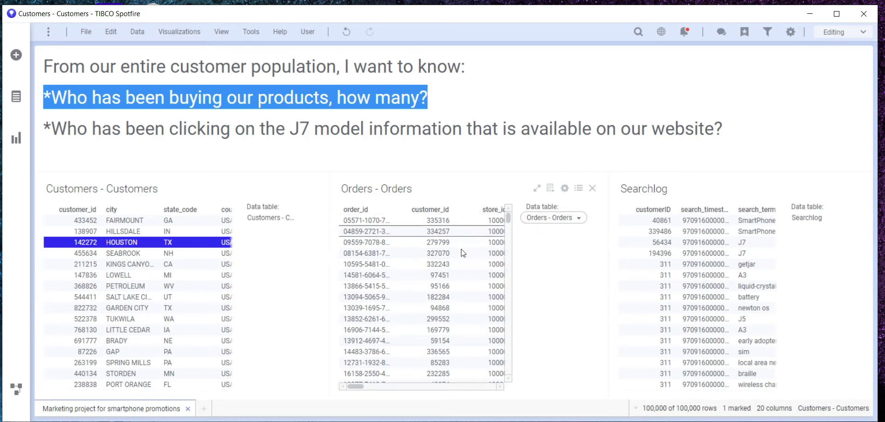
pyautogui.moveTo(728, 130); pyautogui.dragTo(43, 135)
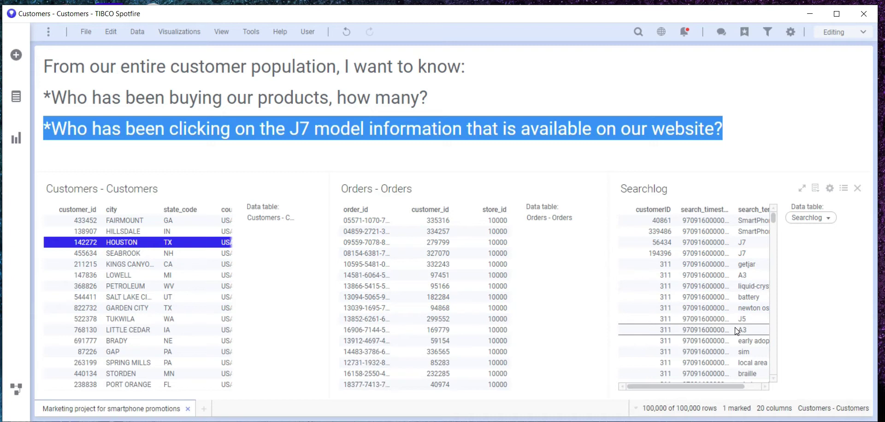
# - Add a new page with a table visualization showing the Orders - Orders data table
pyautogui.click(206, 410)
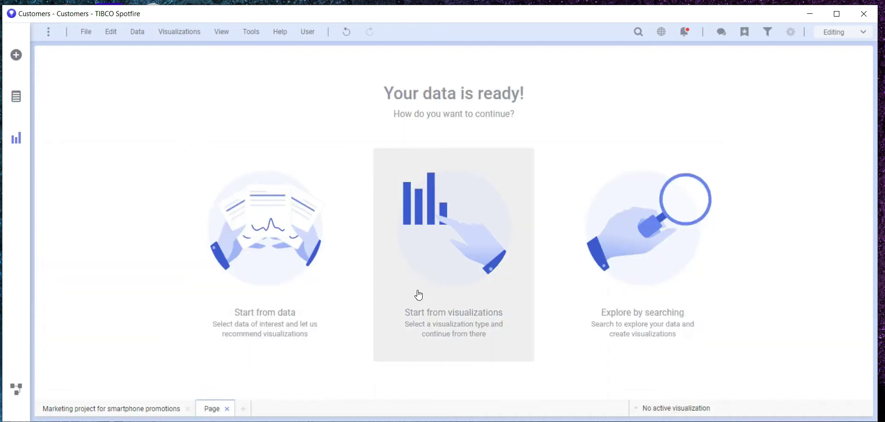
pyautogui.click(12, 138)
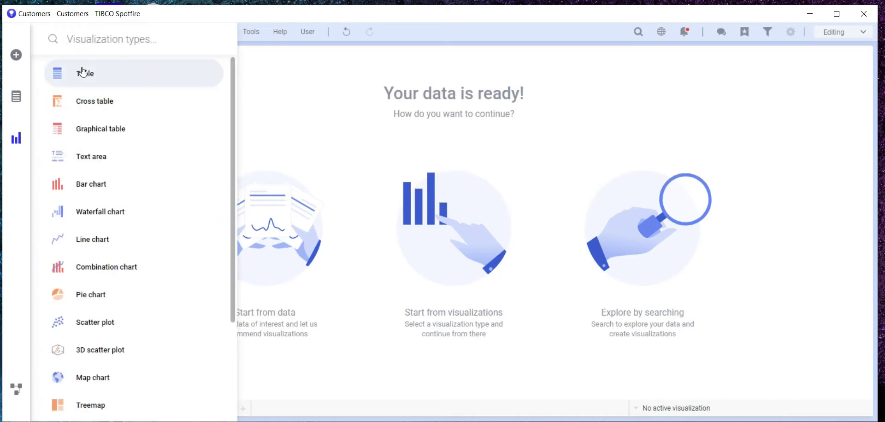
pyautogui.click(60, 69)
pyautogui.click(845, 92)
pyautogui.click(812, 105)
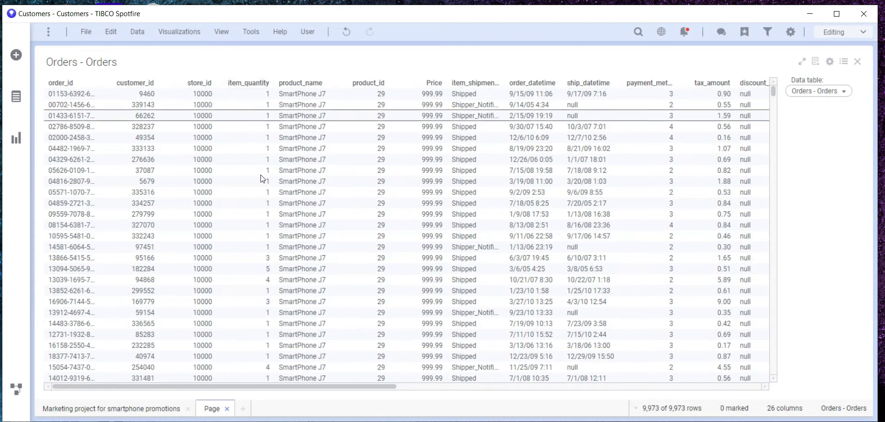
# - Add a cross table to the page and base it on the Orders - Orders data table
pyautogui.click(14, 143)
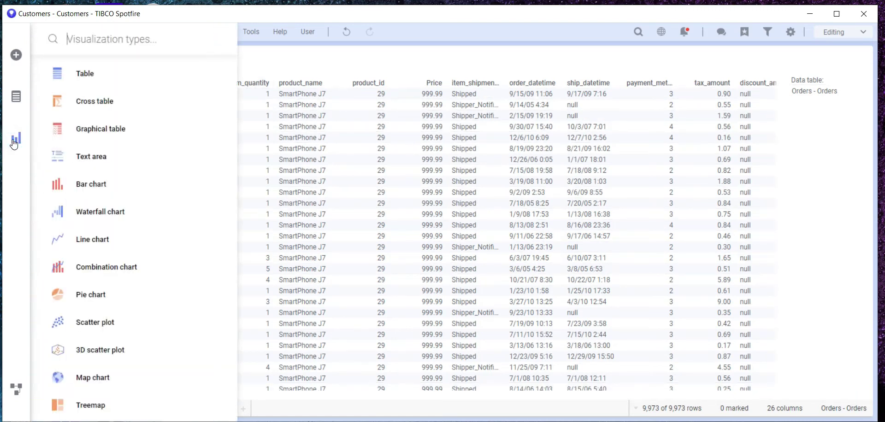
pyautogui.click(111, 101)
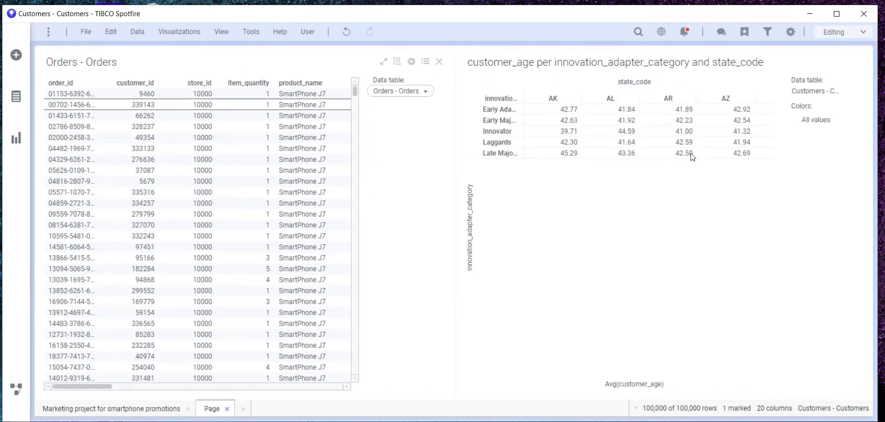
pyautogui.click(851, 94)
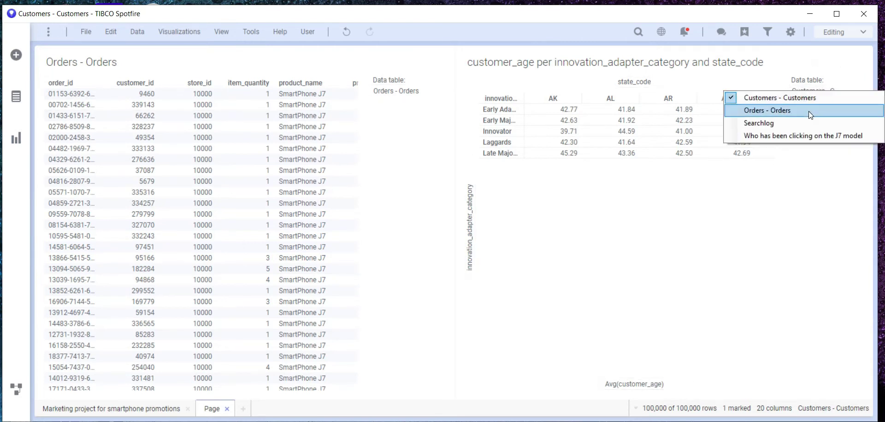
pyautogui.click(808, 112)
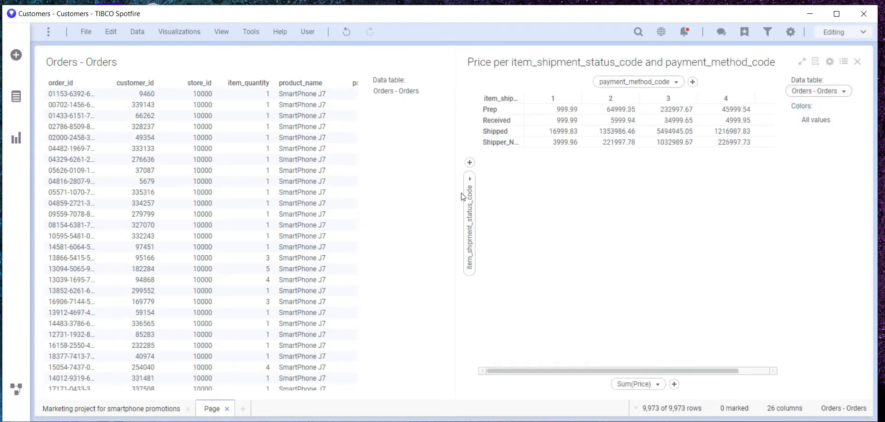
# - Remove payment_method_code from the cross table's horizontal axis and set its vertical axis to customer_id
pyautogui.click(677, 82)
pyautogui.click(656, 276)
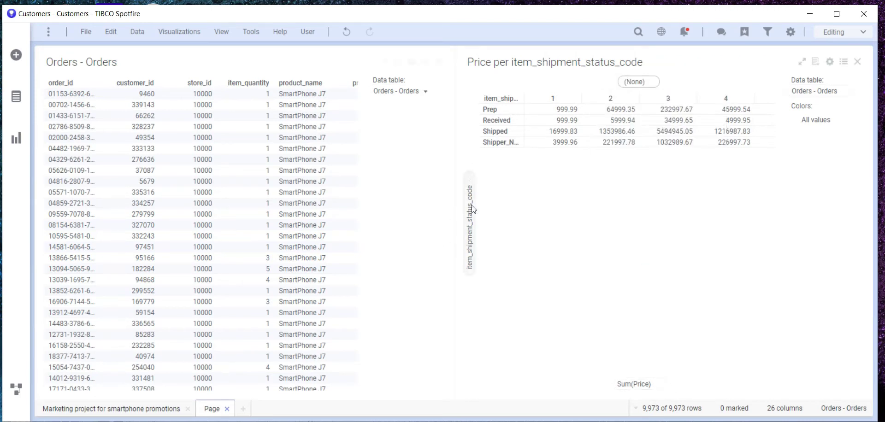
pyautogui.click(470, 178)
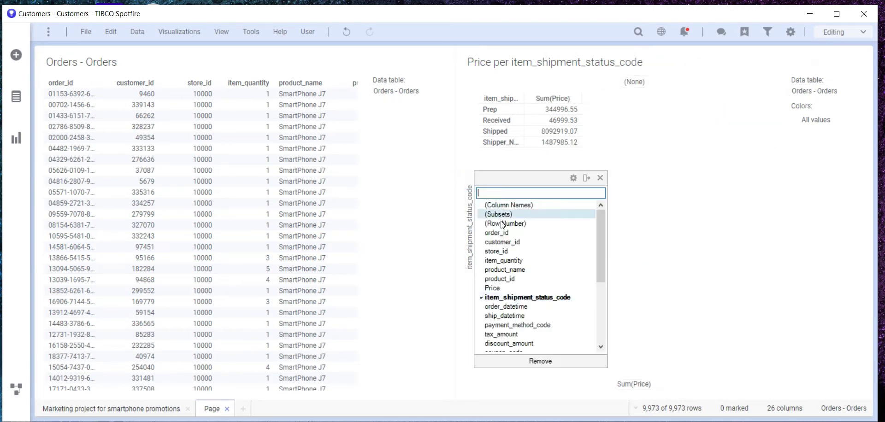
pyautogui.click(528, 245)
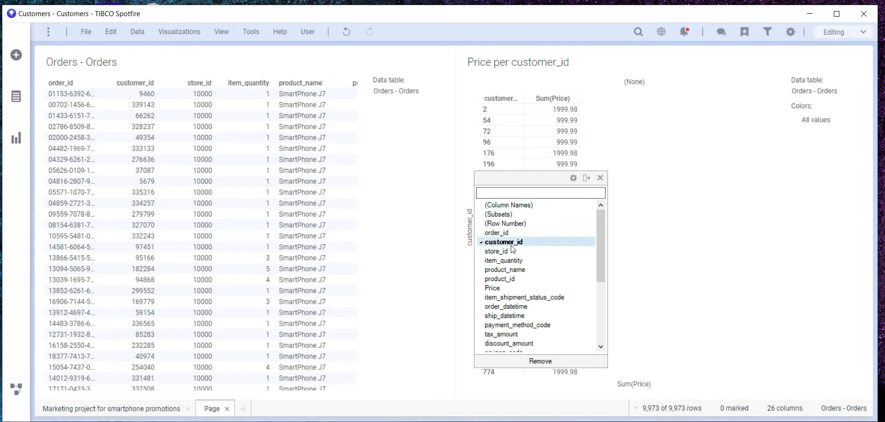
pyautogui.click(600, 177)
# - Set the cross table's cell values to Sum(item_quantity) and sort that column in descending order
pyautogui.click(657, 384)
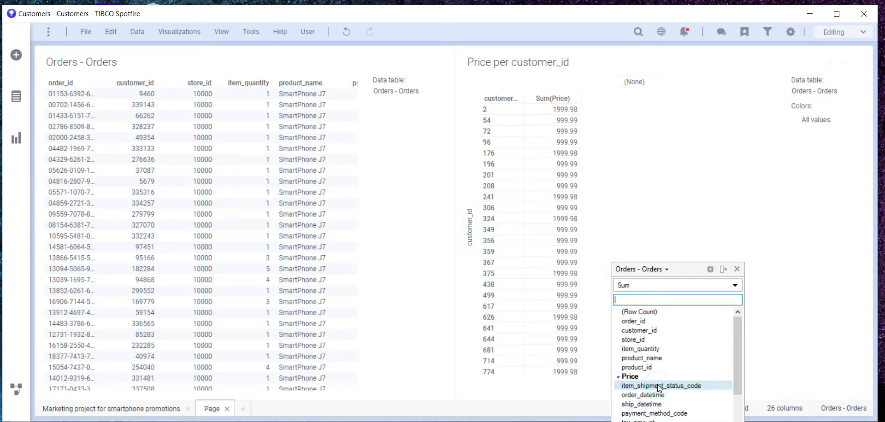
pyautogui.click(665, 349)
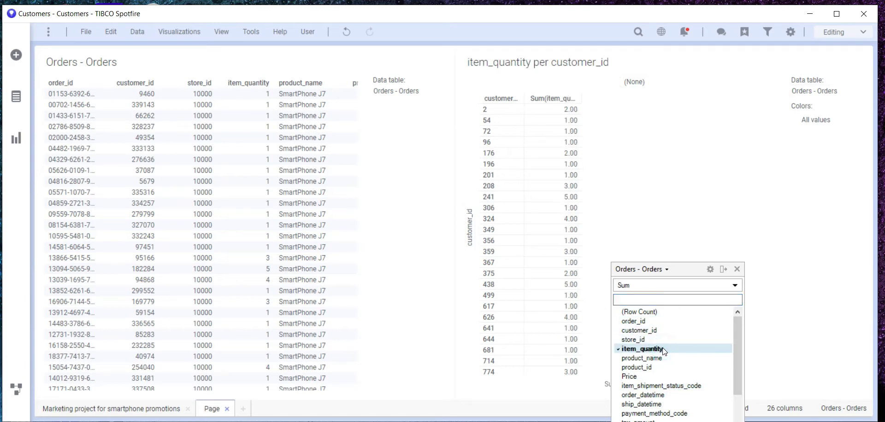
pyautogui.click(737, 269)
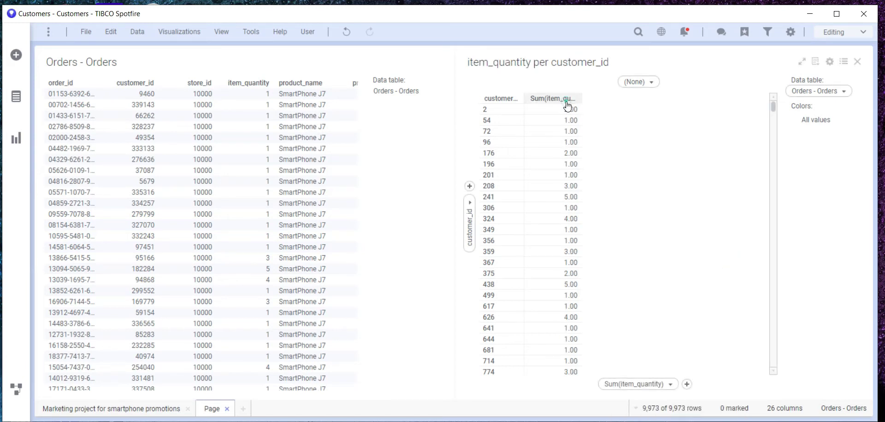
pyautogui.click(568, 100)
pyautogui.click(646, 92)
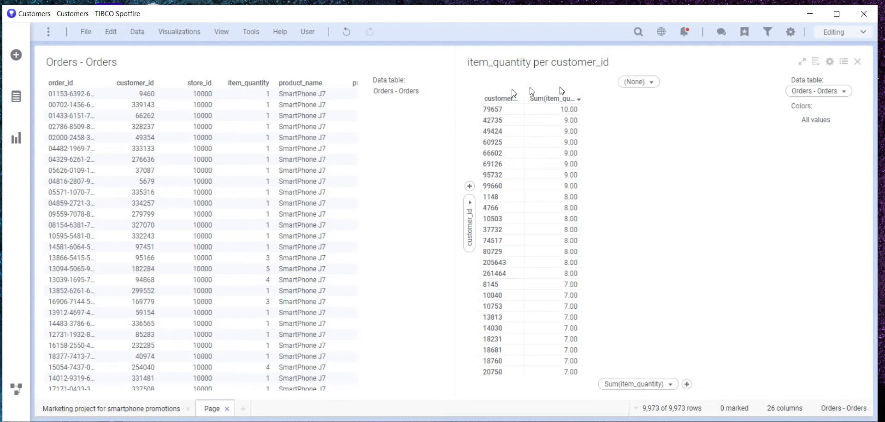
# - Mark the highest item_quantity total in the cross table and create a details table from it
pyautogui.click(562, 109)
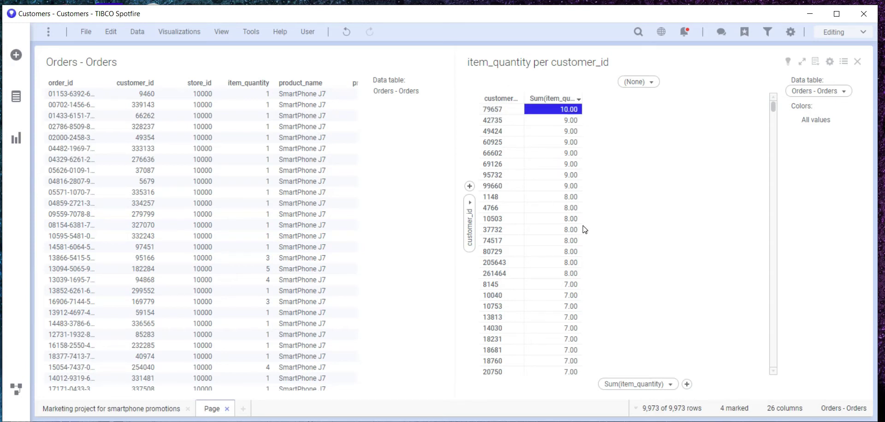
pyautogui.rightClick(566, 110)
pyautogui.moveTo(617, 378)
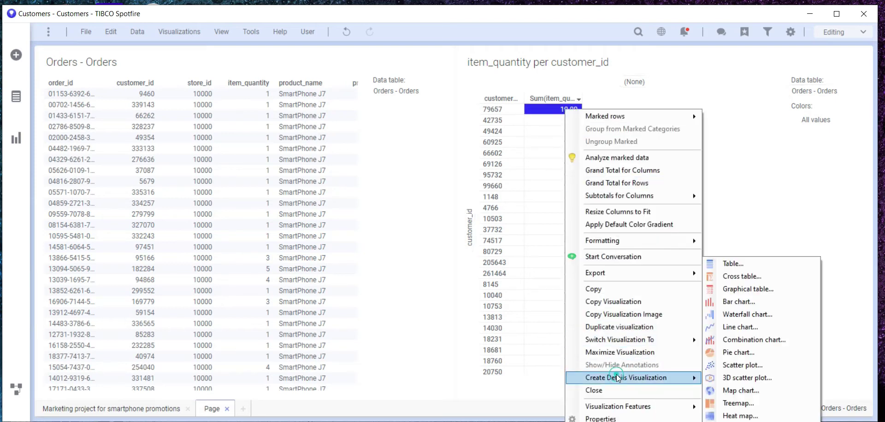
pyautogui.click(731, 263)
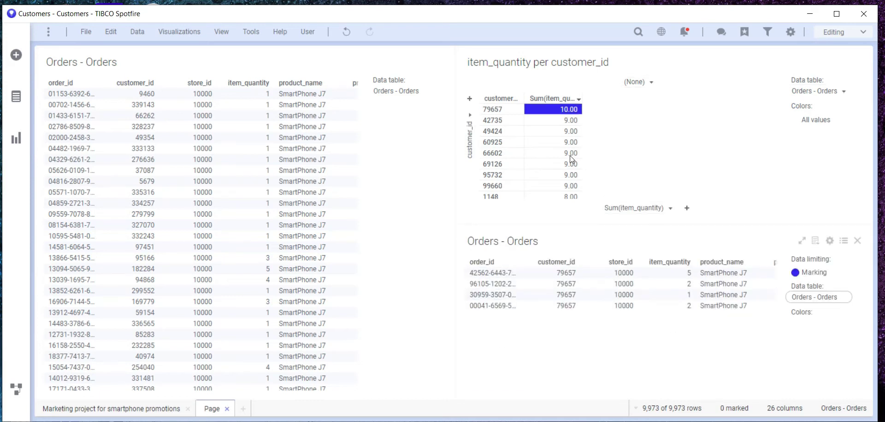
# - Examine the top buyer's individual orders, including quantity, product and price, in the details table
pyautogui.click(690, 276)
pyautogui.moveTo(514, 387); pyautogui.dragTo(547, 380)
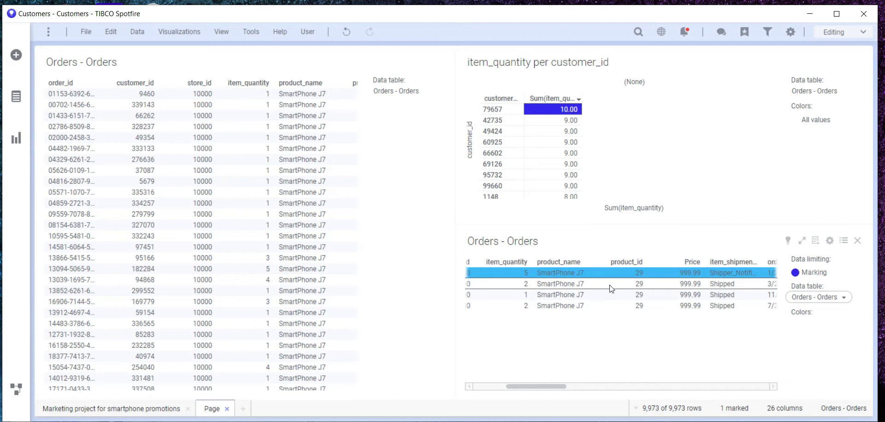
pyautogui.click(524, 284)
pyautogui.moveTo(540, 384); pyautogui.dragTo(504, 384)
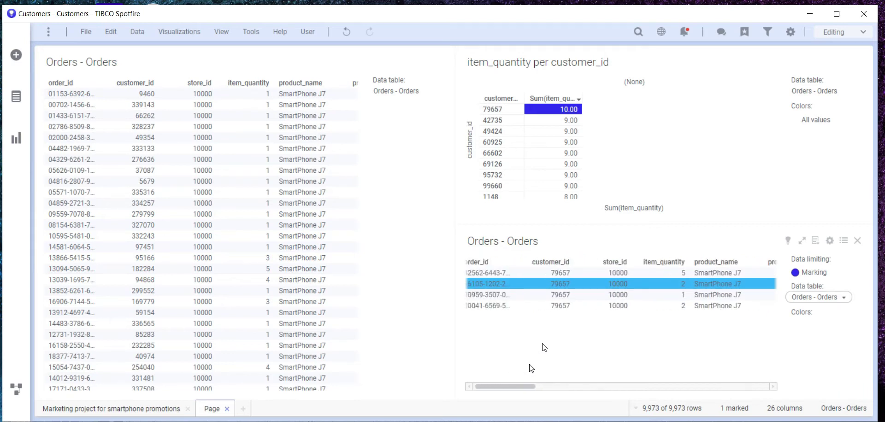
# - Mark other high-quantity customers to compare their order details, and revisit the Marketing project for smartphone promotions page
pyautogui.click(552, 185)
pyautogui.click(549, 175)
pyautogui.click(549, 161)
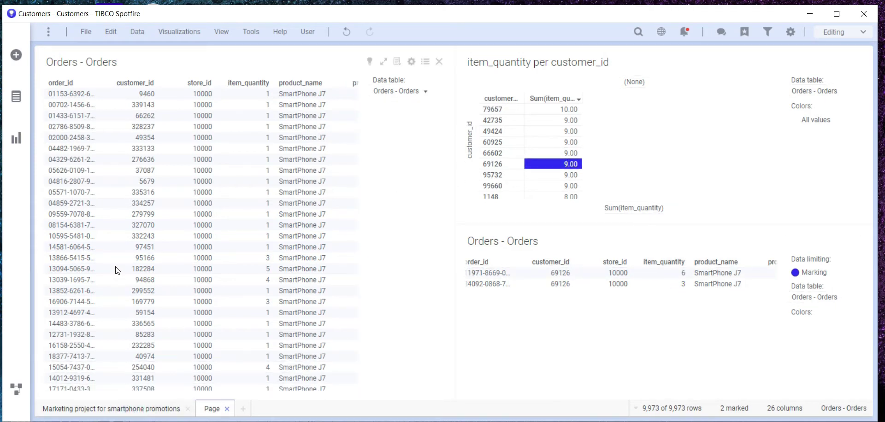
pyautogui.click(111, 409)
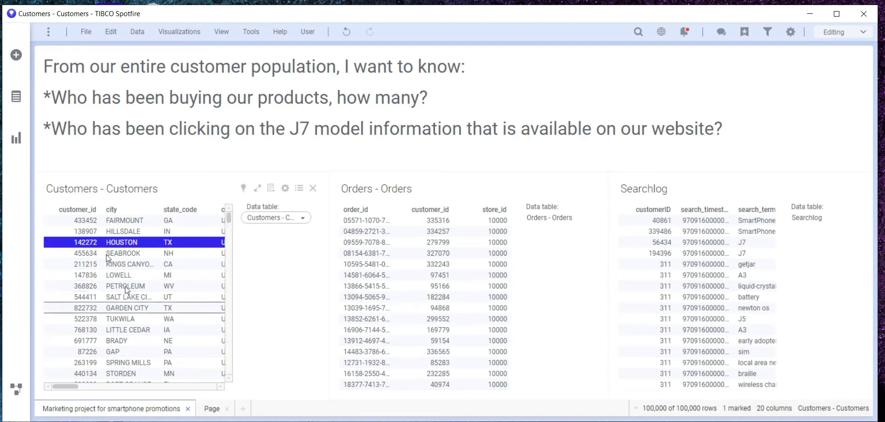
pyautogui.click(211, 409)
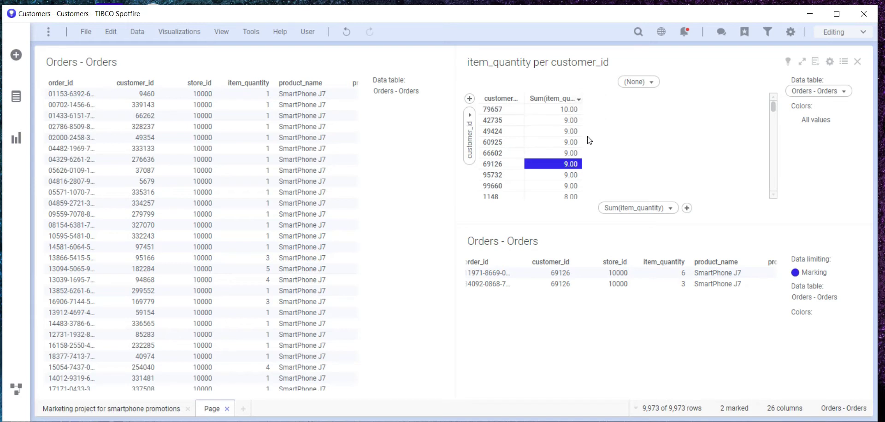
# - Start adding a linked copy of the Orders - Orders data table to the analysis as a new data table
pyautogui.click(15, 56)
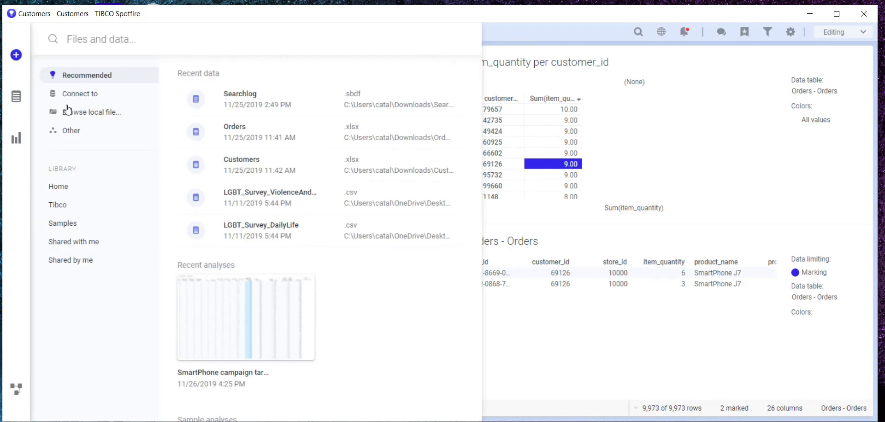
pyautogui.click(71, 130)
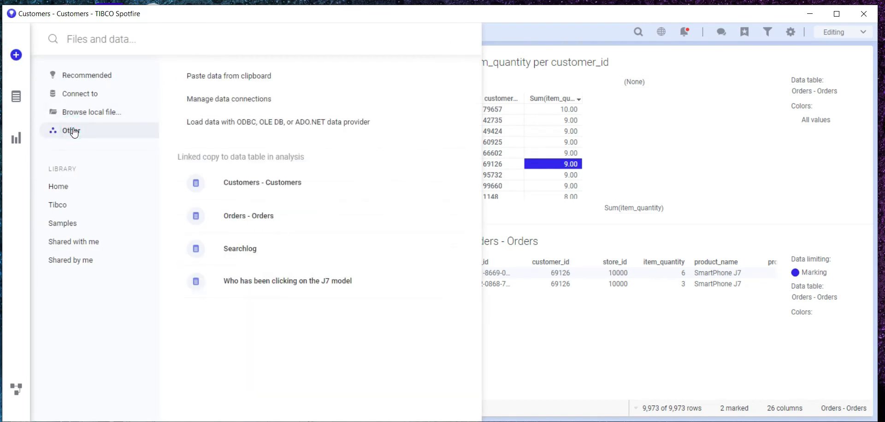
pyautogui.click(246, 216)
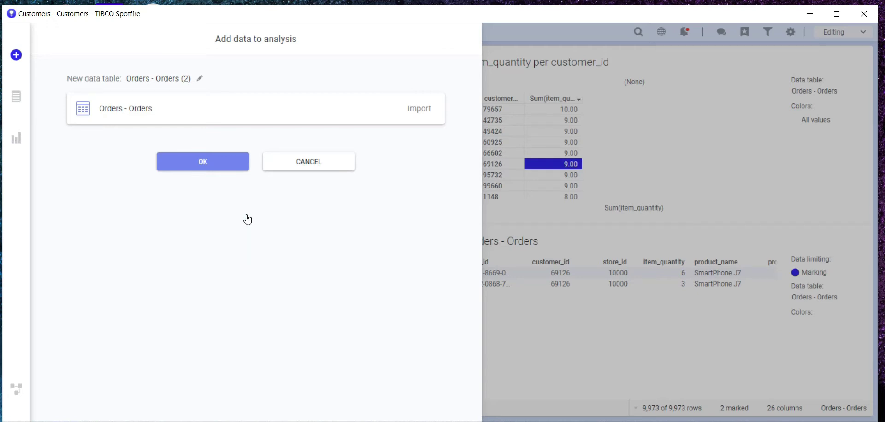
pyautogui.click(129, 109)
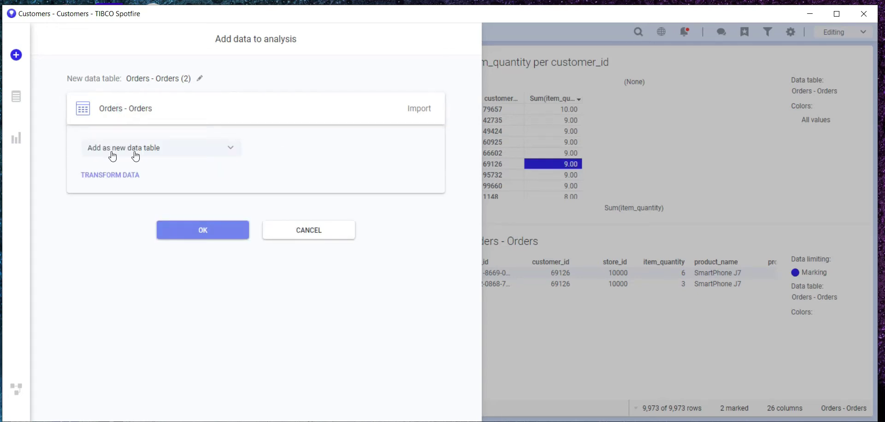
# - Add a Pivot transformation with customer_id as row identifier and Sum(item_quantity) as the aggregated value
pyautogui.click(123, 180)
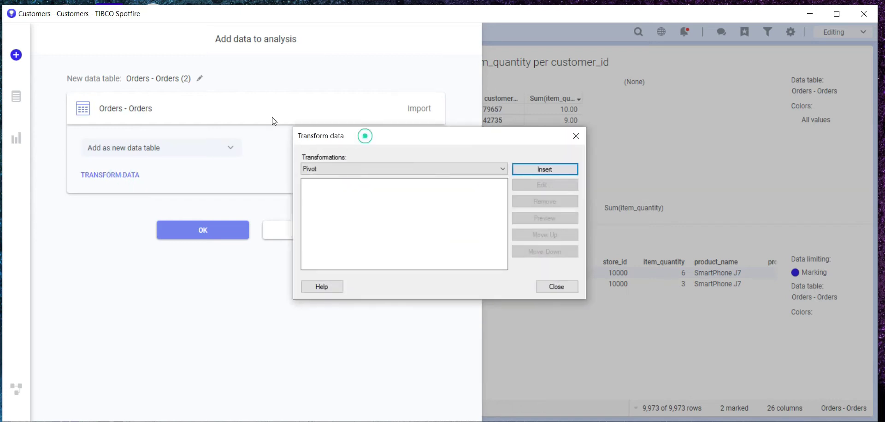
pyautogui.moveTo(311, 134); pyautogui.dragTo(136, 76)
pyautogui.click(389, 111)
pyautogui.moveTo(514, 12); pyautogui.dragTo(317, 28)
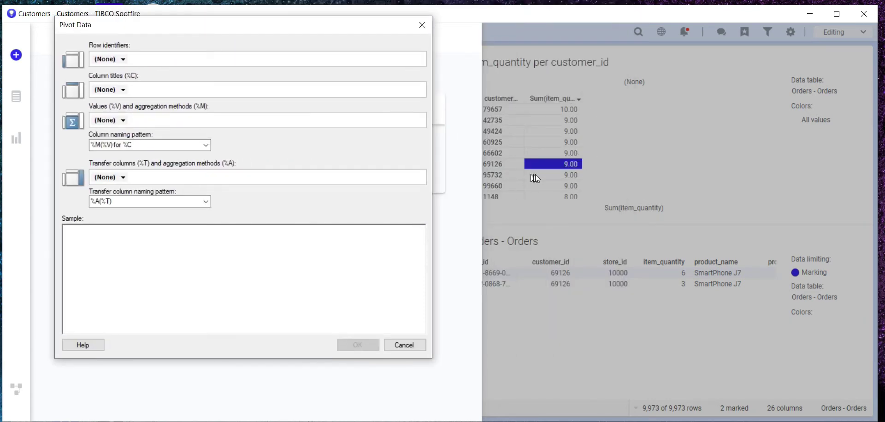
pyautogui.click(121, 59)
pyautogui.click(125, 98)
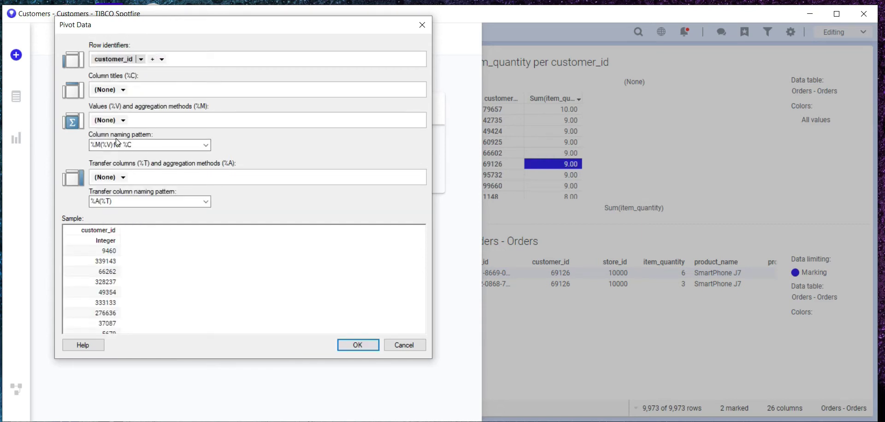
pyautogui.click(121, 120)
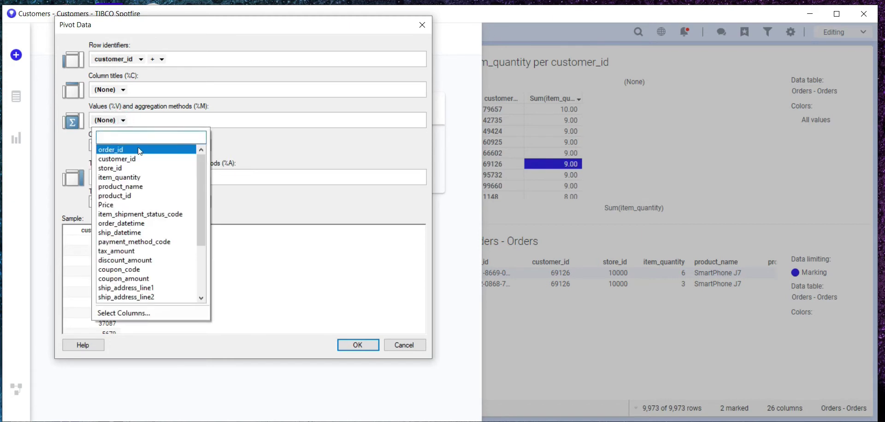
pyautogui.click(132, 178)
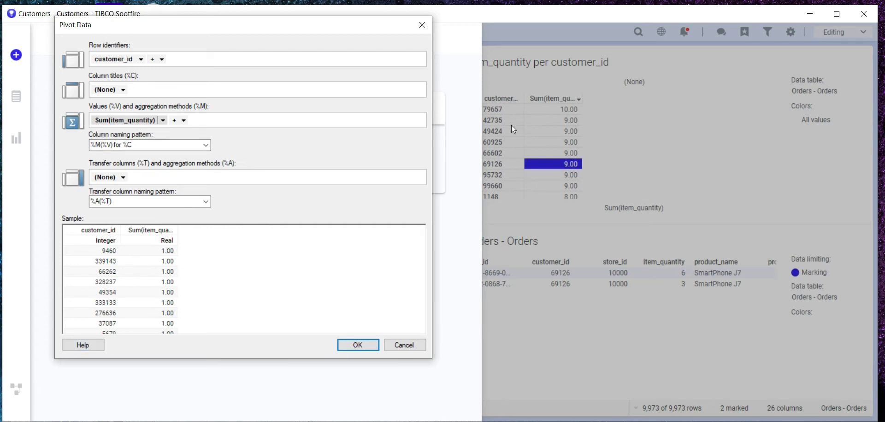
pyautogui.click(352, 345)
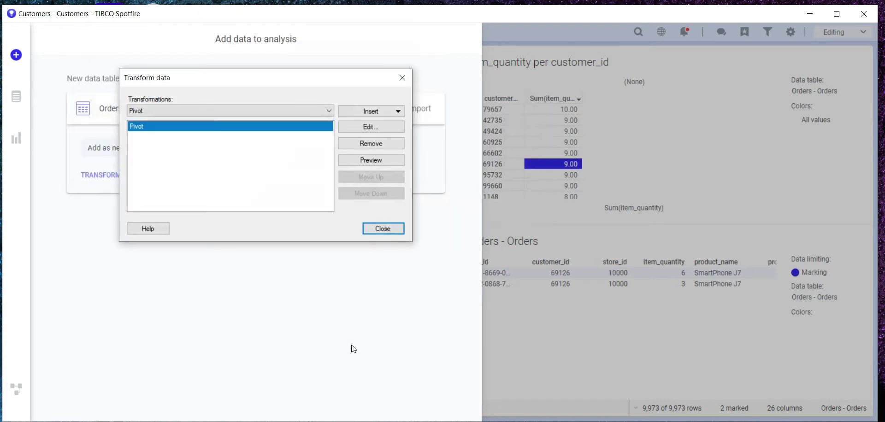
pyautogui.click(390, 230)
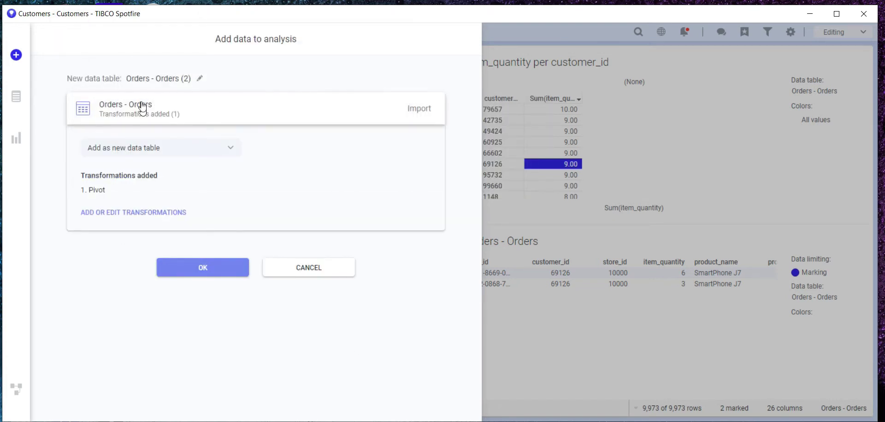
# - Name the new data table Orders_Aggregated and add it to the analysis
pyautogui.click(198, 78)
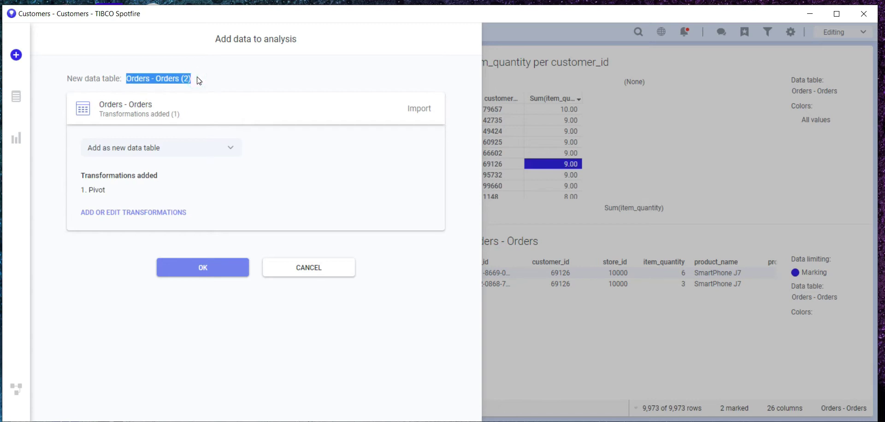
pyautogui.write('O')
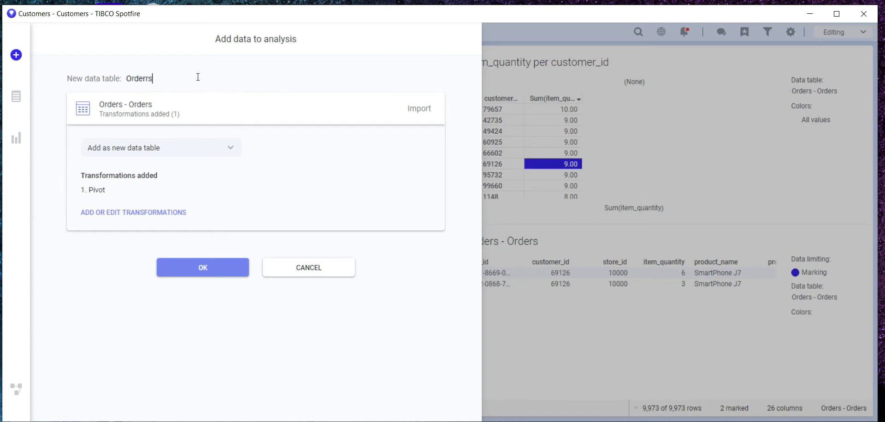
pyautogui.write('rders_Aggreated')
pyautogui.click(176, 78)
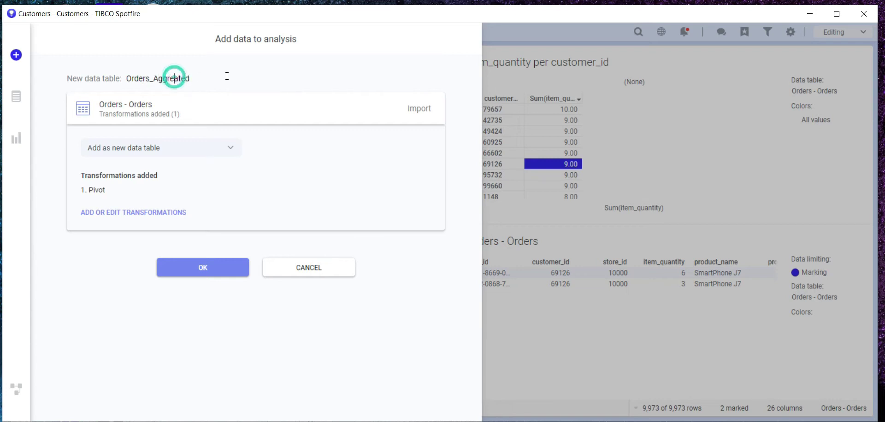
pyautogui.write('g')
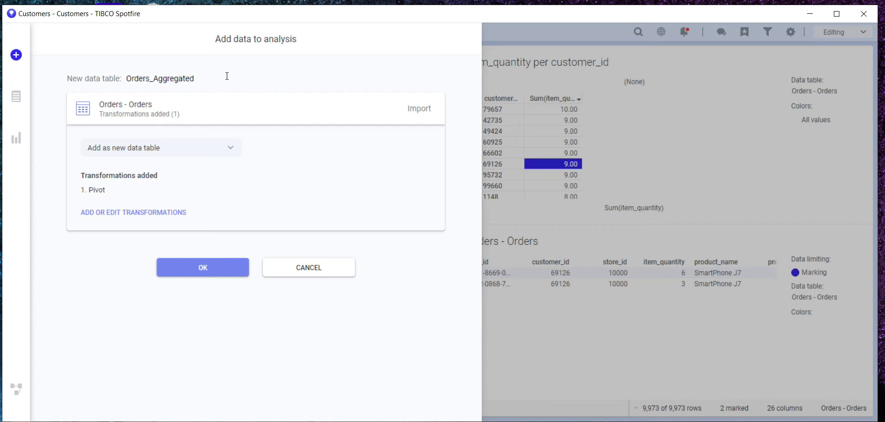
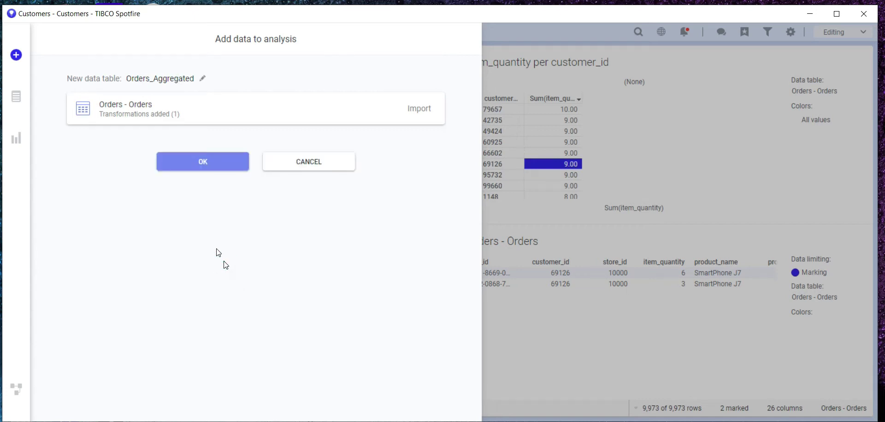
pyautogui.click(224, 161)
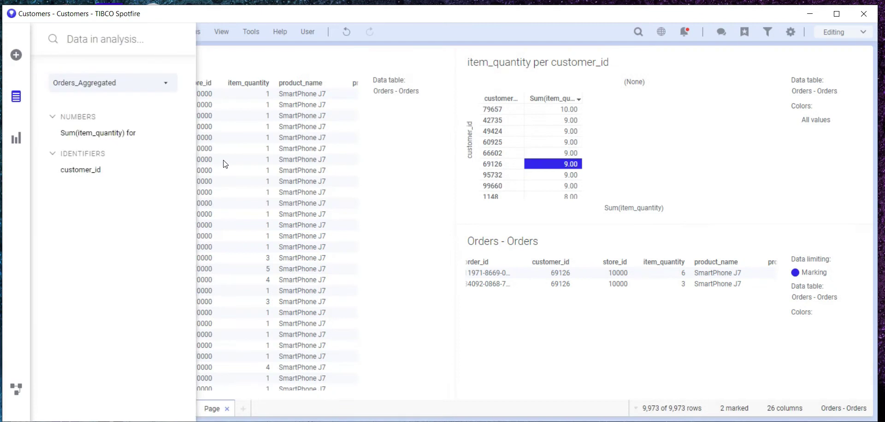
pyautogui.click(412, 410)
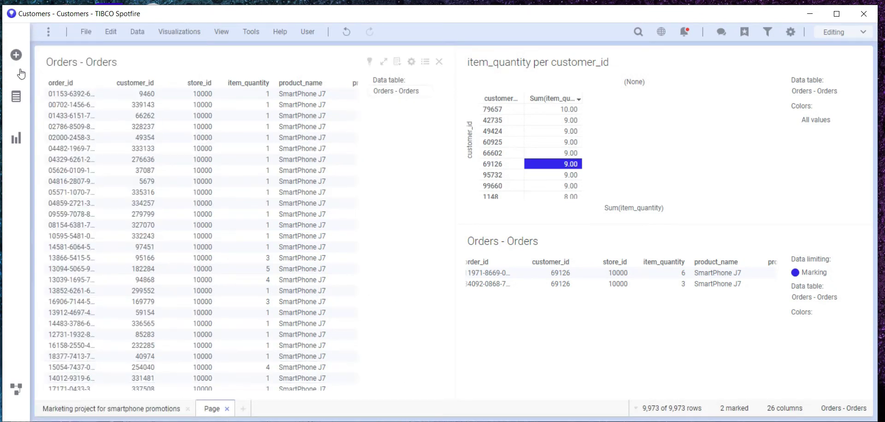
# - In the data canvas, start adding columns to Customers - Customers, using the Orders_Aggregated table as the source
pyautogui.click(15, 396)
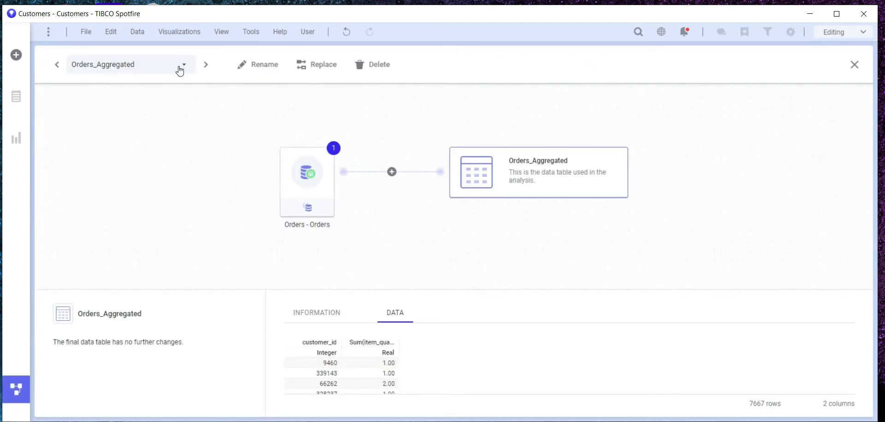
pyautogui.click(180, 71)
pyautogui.click(153, 81)
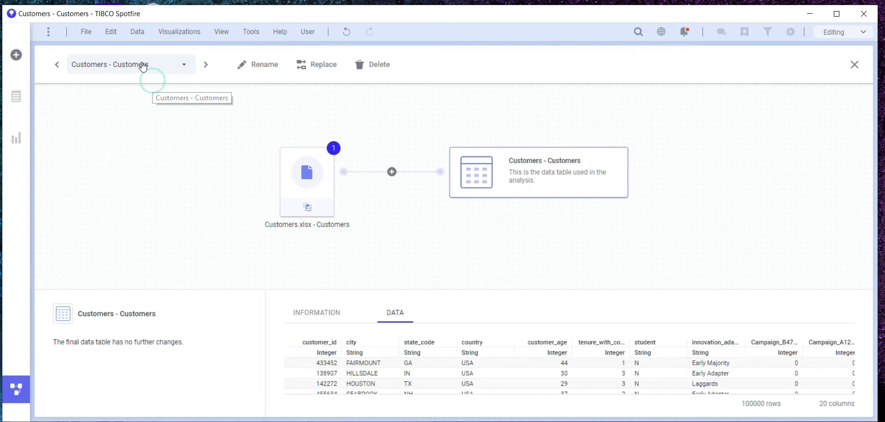
pyautogui.click(392, 172)
pyautogui.click(390, 215)
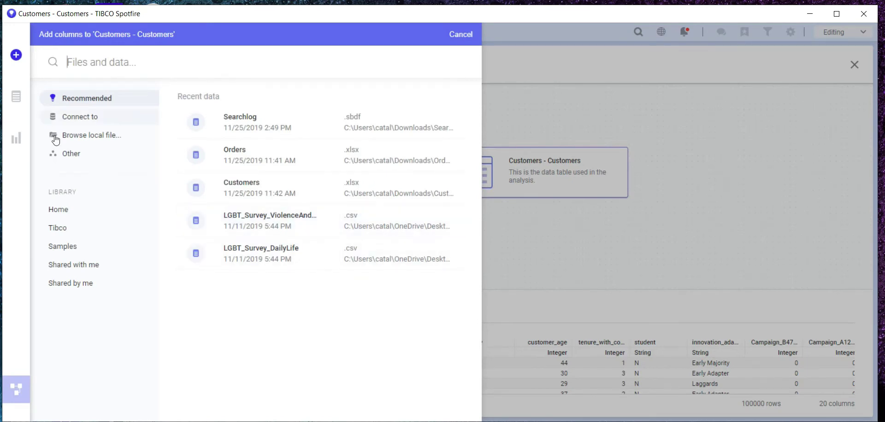
pyautogui.click(59, 155)
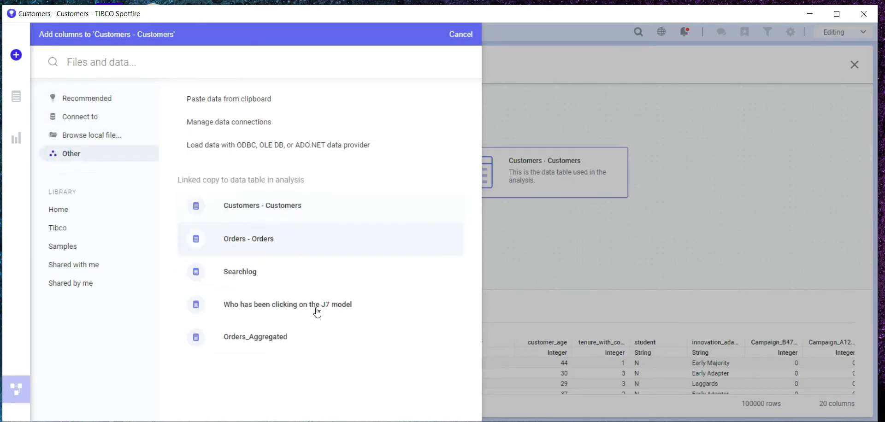
pyautogui.click(238, 338)
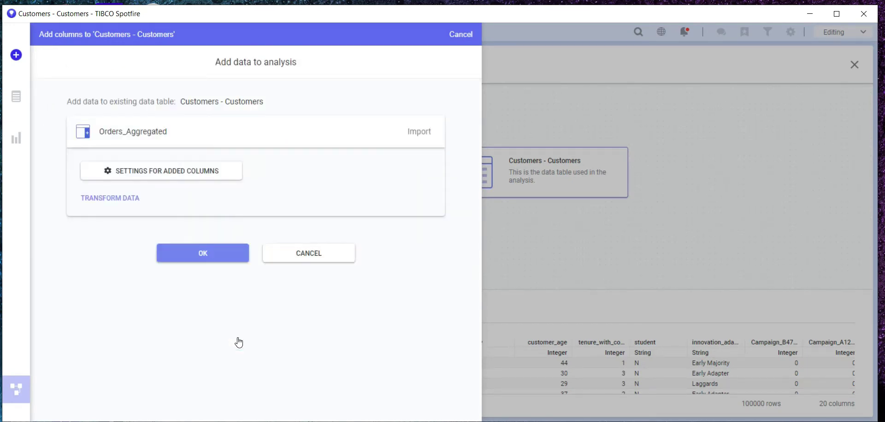
# - Review the customer_id match and preview the joined rows, add the columns to Customers - Customers, and leave the data canvas
pyautogui.click(119, 171)
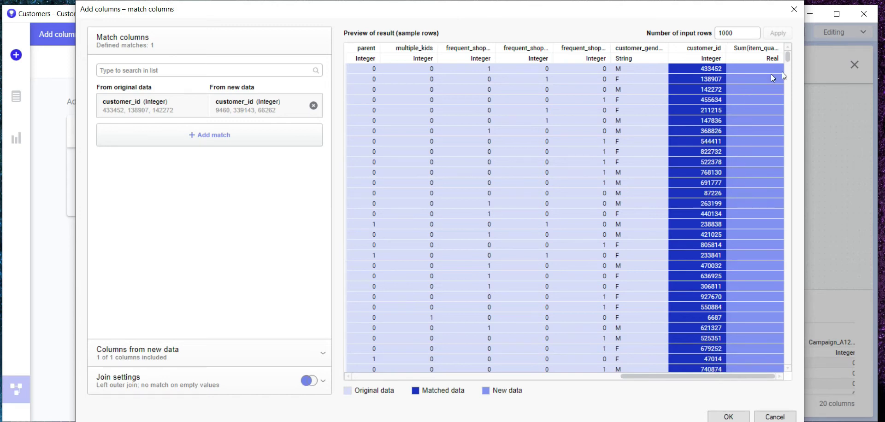
pyautogui.moveTo(787, 58); pyautogui.dragTo(788, 85)
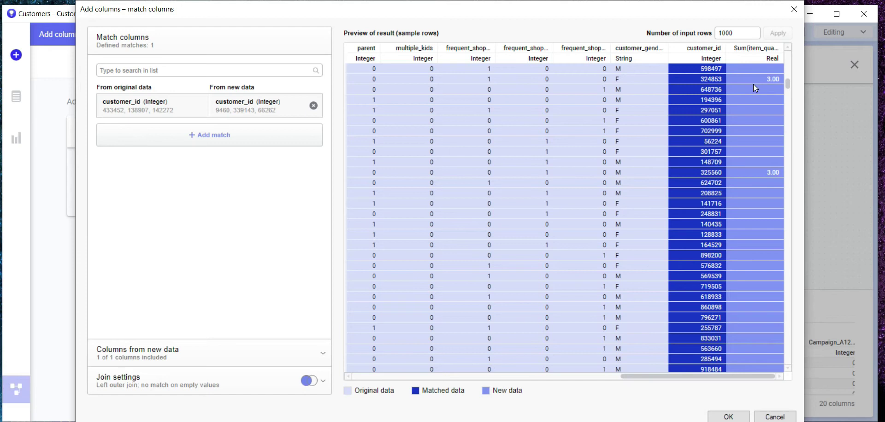
pyautogui.click(725, 417)
pyautogui.click(218, 251)
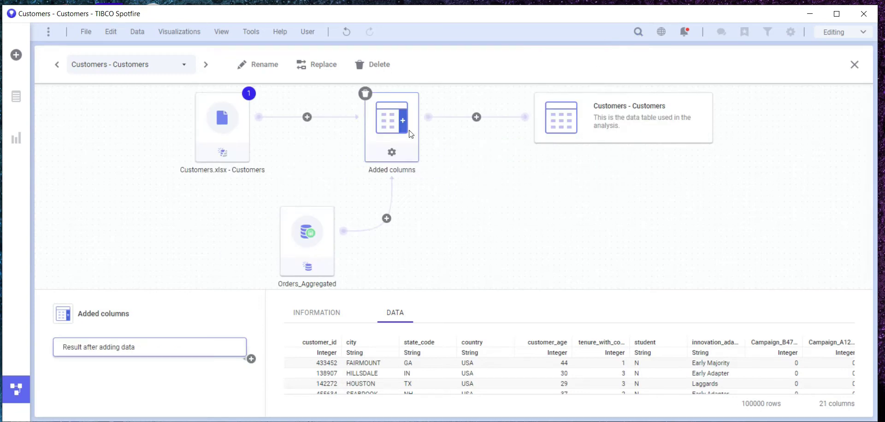
pyautogui.click(853, 67)
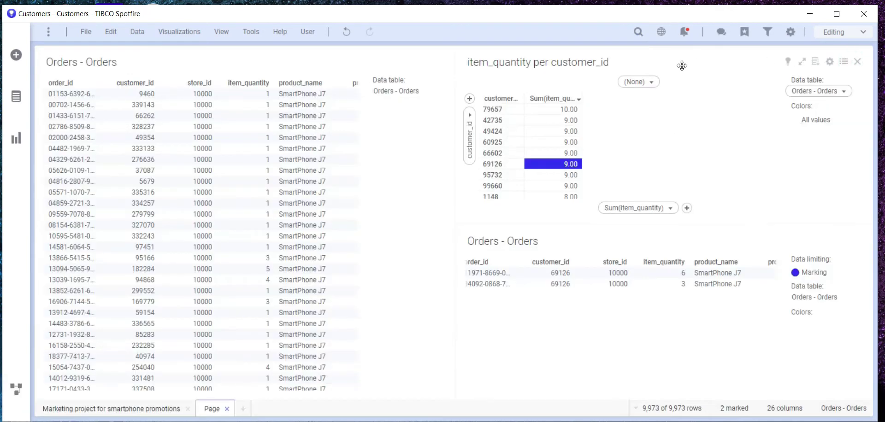
# - Maximize the Customers table on the Marketing project for smartphone promotions page and examine its added Sum(item_quantity) column
pyautogui.click(148, 409)
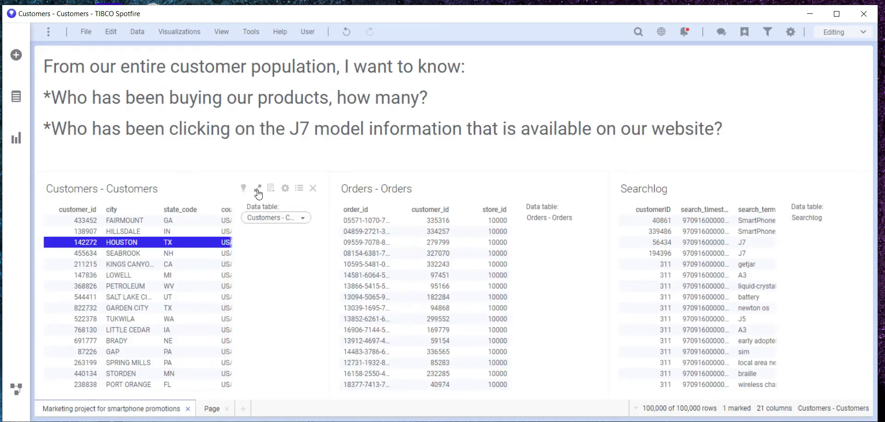
pyautogui.click(257, 189)
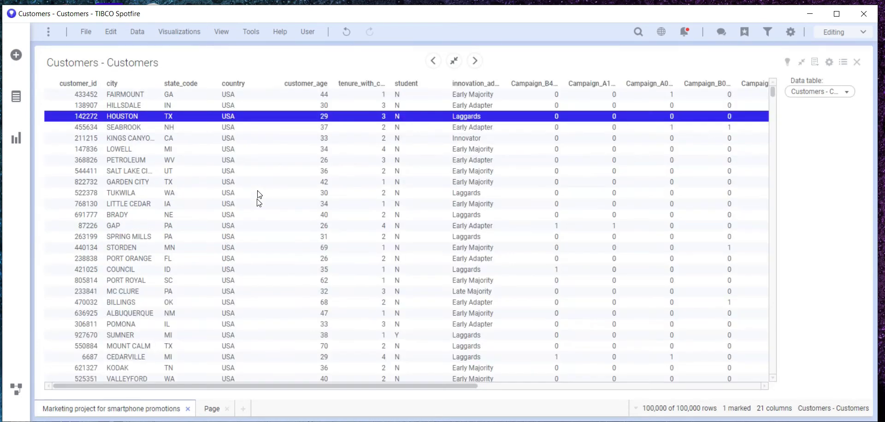
pyautogui.moveTo(317, 385); pyautogui.dragTo(689, 380)
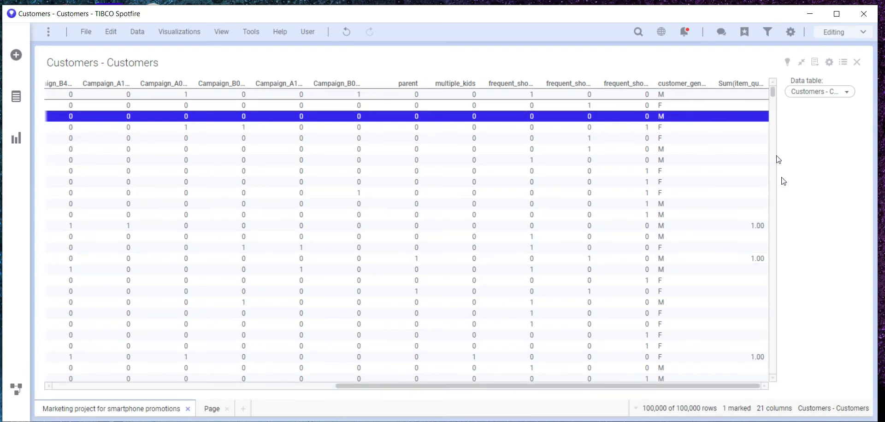
# - Inspect the Customers table's column properties, including the automatic adding of new columns and the list of selected columns
pyautogui.rightClick(633, 199)
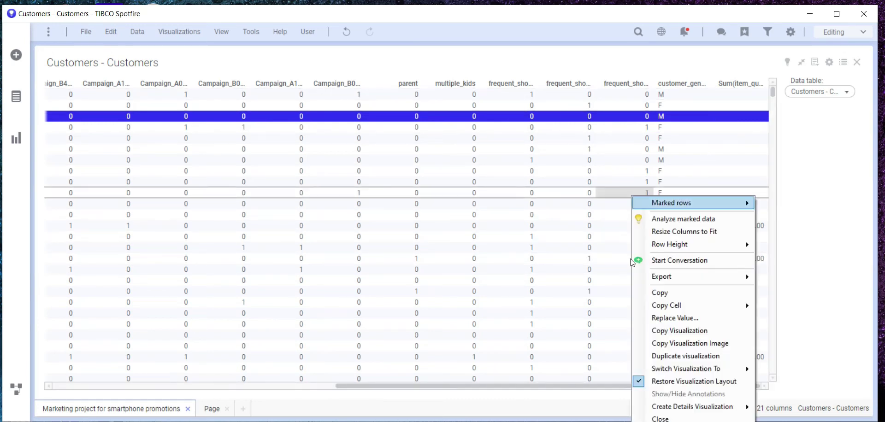
pyautogui.click(654, 417)
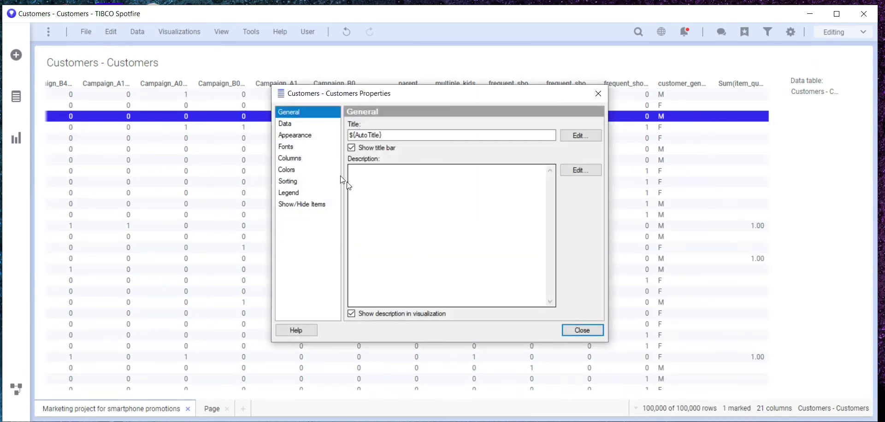
pyautogui.click(284, 159)
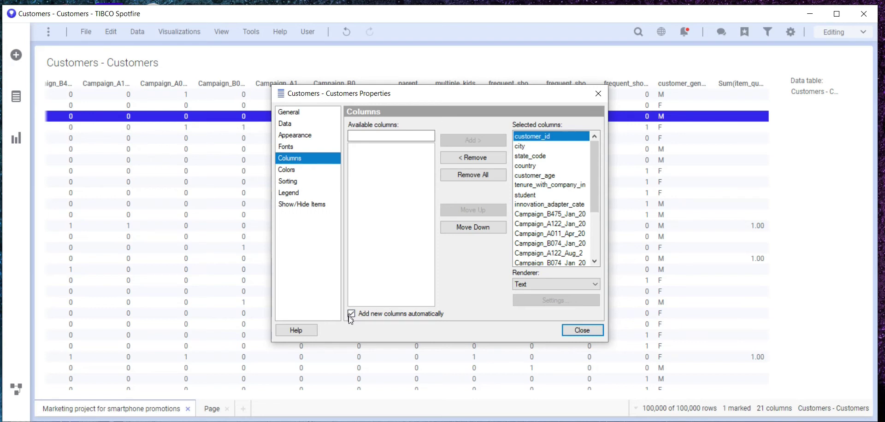
pyautogui.moveTo(594, 166); pyautogui.dragTo(596, 231)
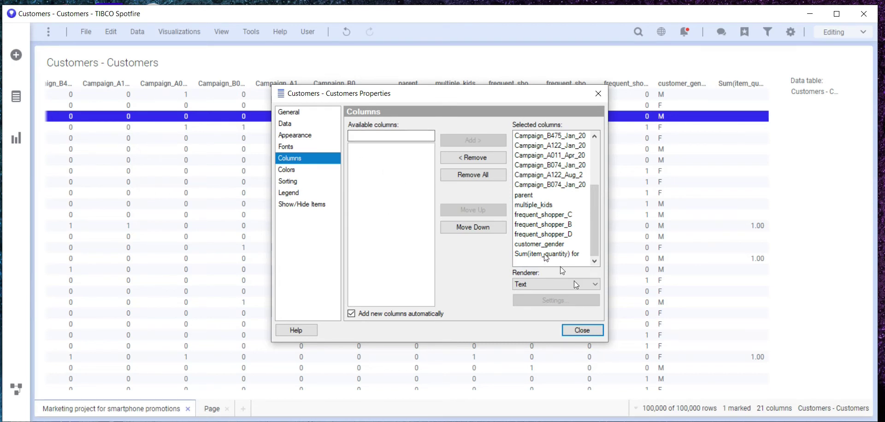
pyautogui.click(581, 330)
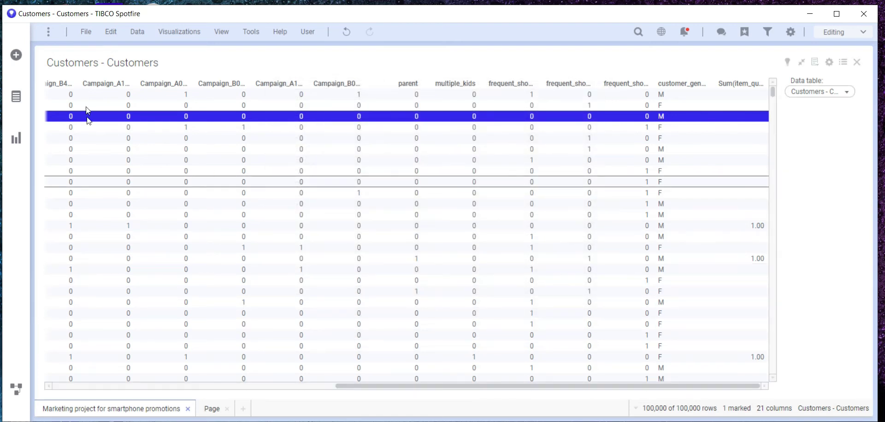
# - Rename the Sum(item_quantity) column of the Customers - Customers data table to How Many? and restore the maximized table to its normal size
pyautogui.click(137, 32)
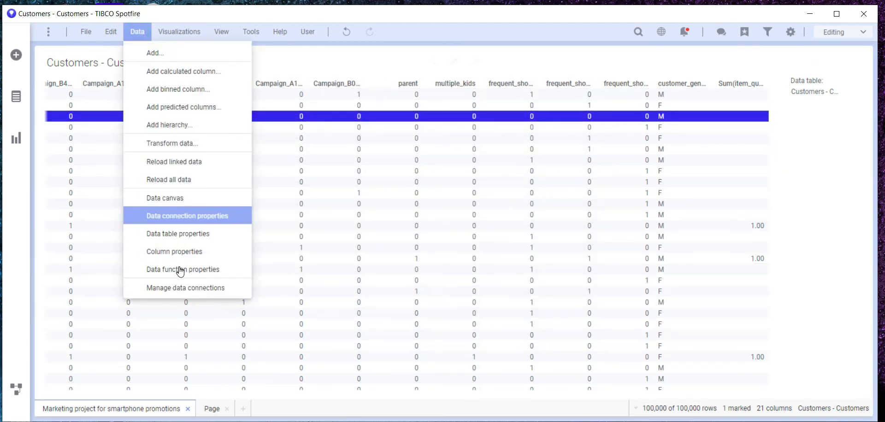
pyautogui.click(177, 251)
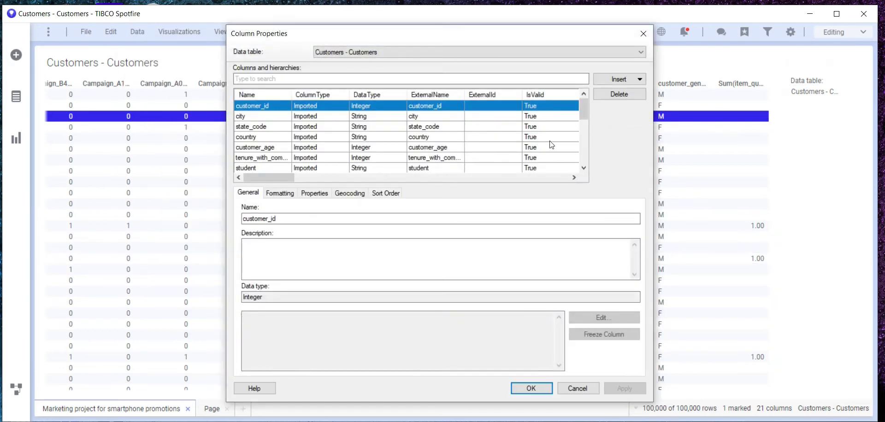
pyautogui.moveTo(581, 110); pyautogui.dragTo(585, 167)
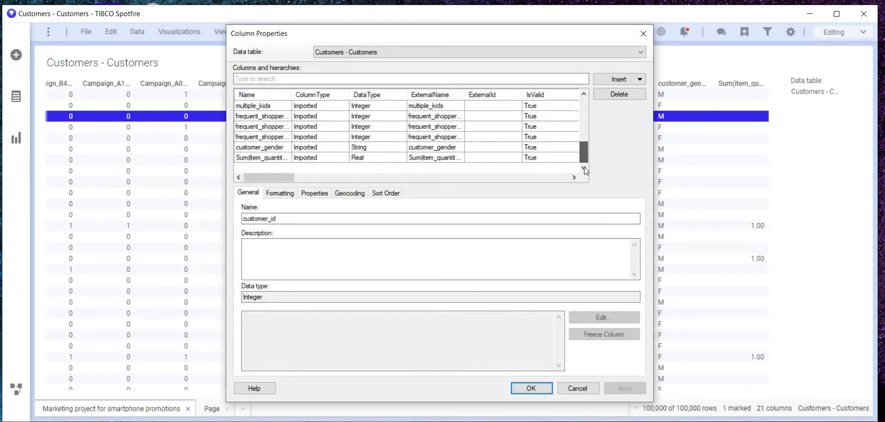
pyautogui.click(248, 158)
pyautogui.moveTo(311, 221); pyautogui.dragTo(241, 219)
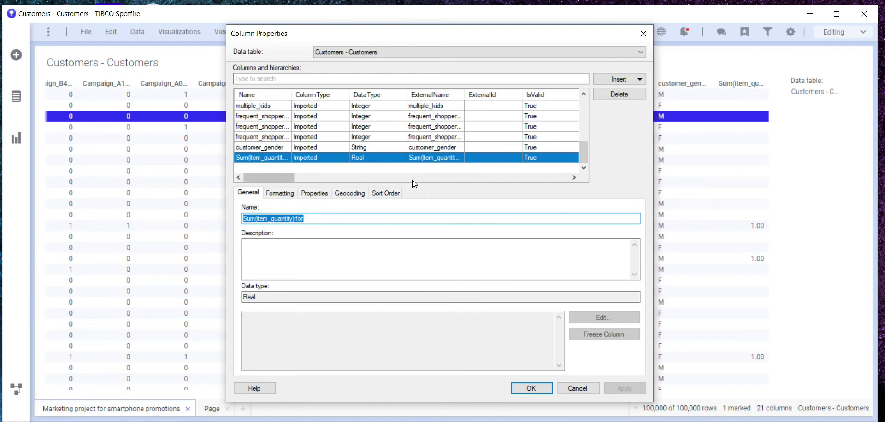
pyautogui.write('How Many?')
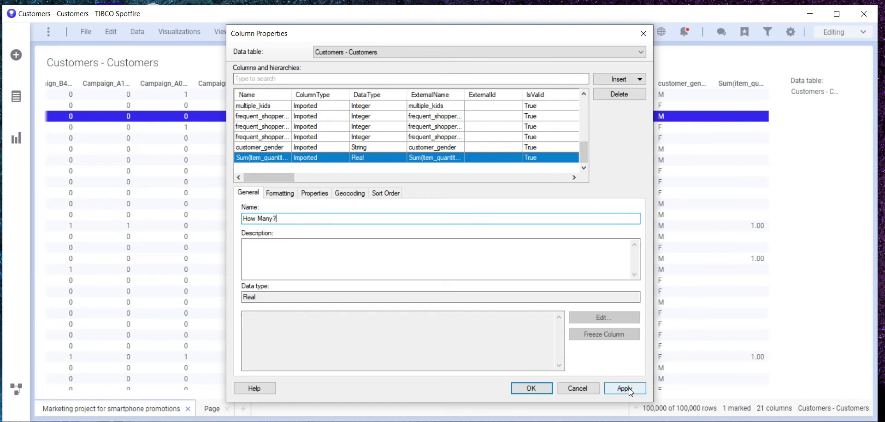
pyautogui.click(628, 388)
pyautogui.click(532, 388)
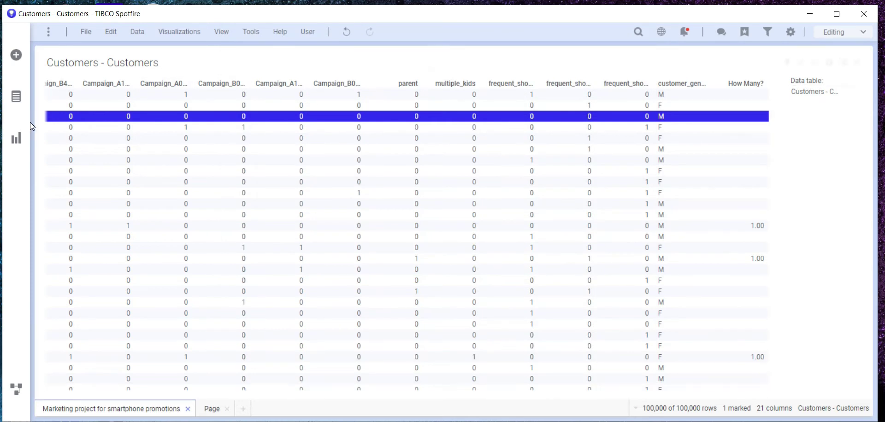
pyautogui.click(129, 412)
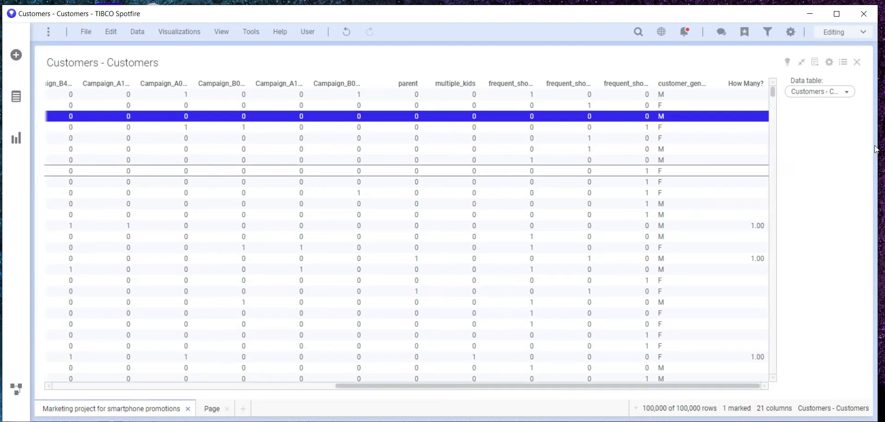
pyautogui.click(802, 63)
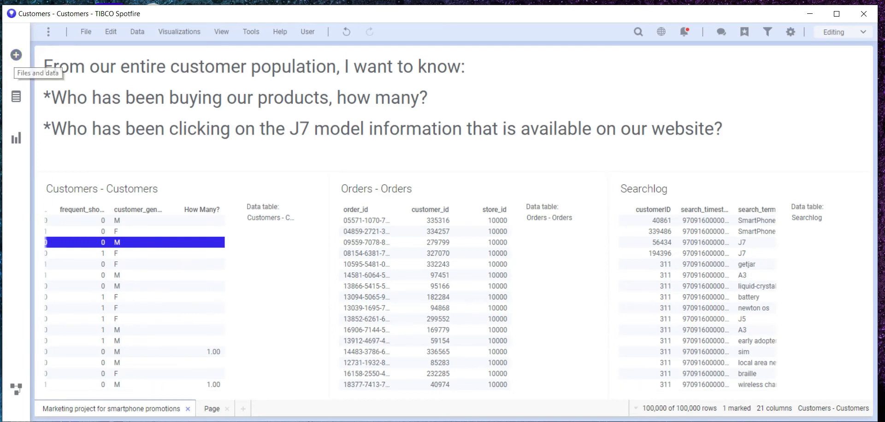
# - Create a new page with a table visualization that uses the Who has been clicking on the J7 model data table
pyautogui.click(206, 414)
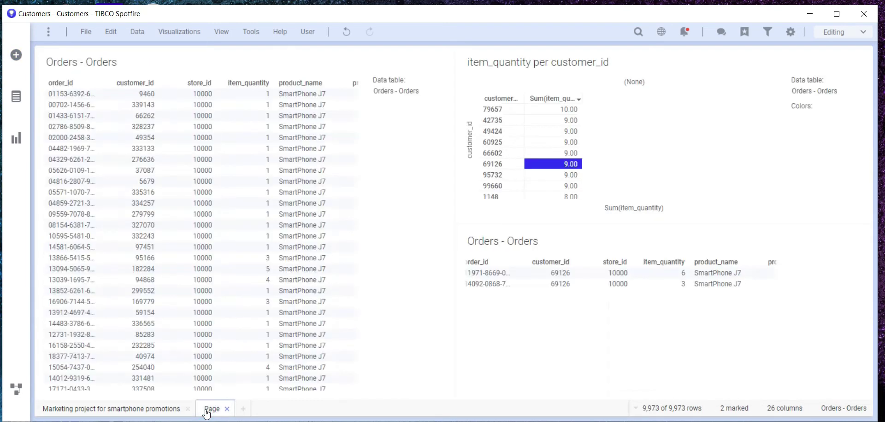
pyautogui.click(243, 408)
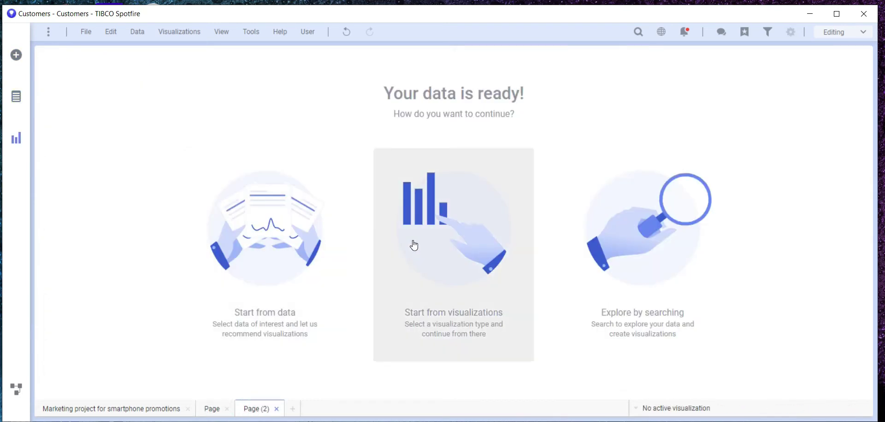
pyautogui.click(410, 193)
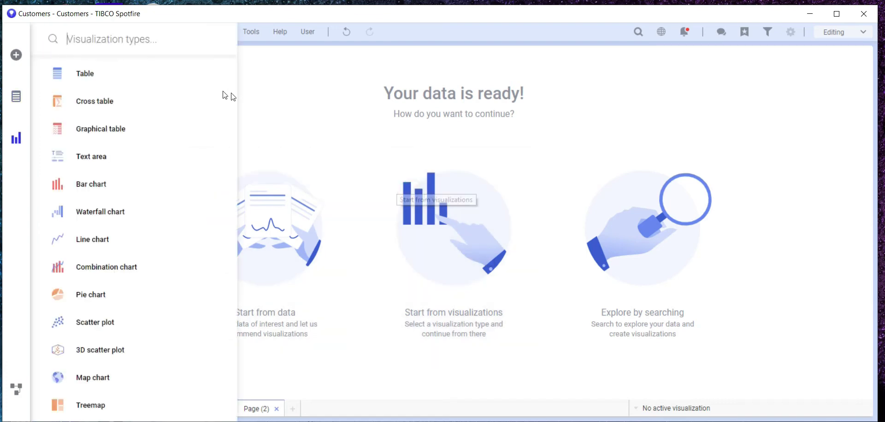
pyautogui.click(145, 79)
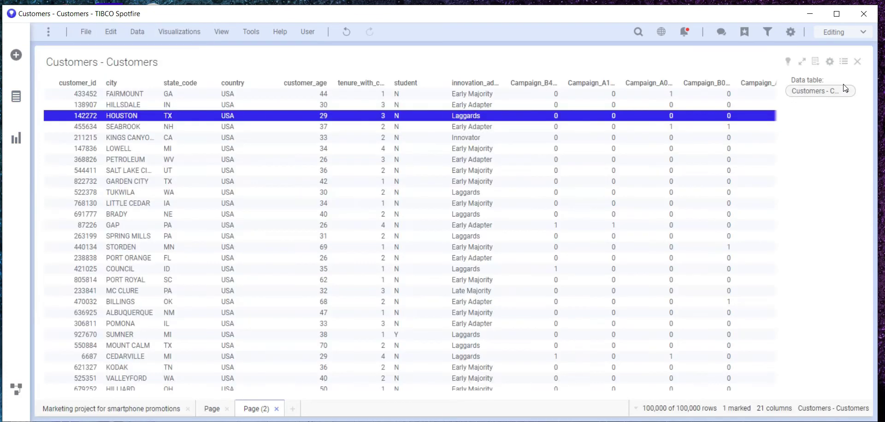
pyautogui.click(846, 92)
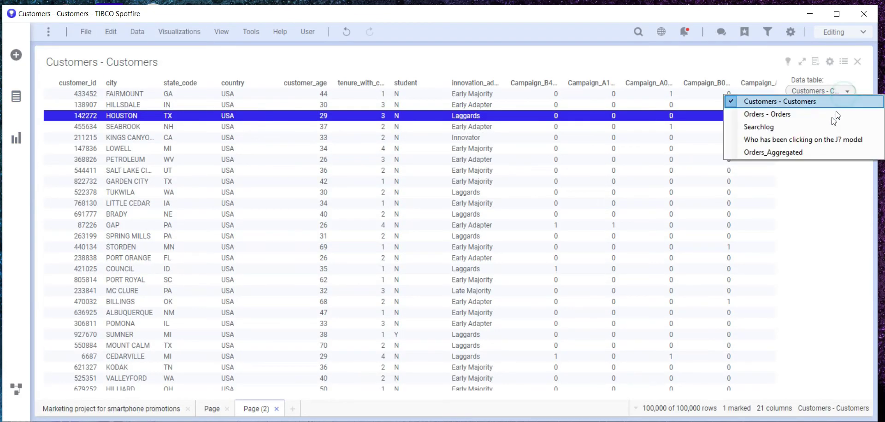
pyautogui.click(806, 139)
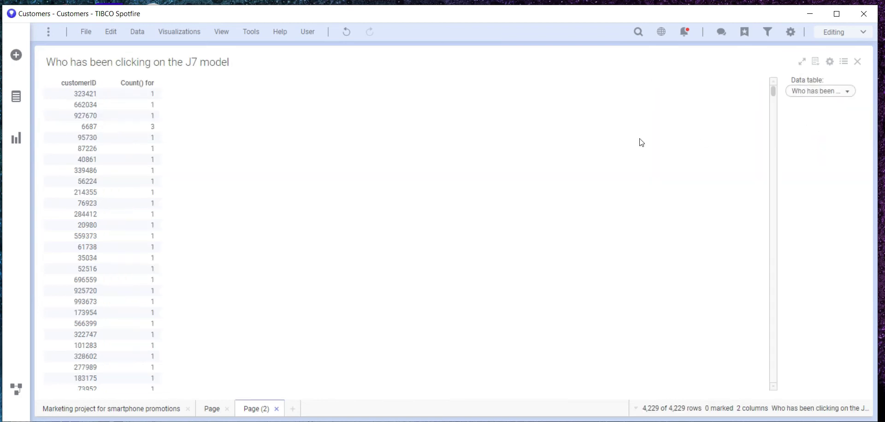
# - Sort the J7 model table by its Count() for column in descending order and review the customers with the most searches
pyautogui.click(147, 89)
pyautogui.click(214, 50)
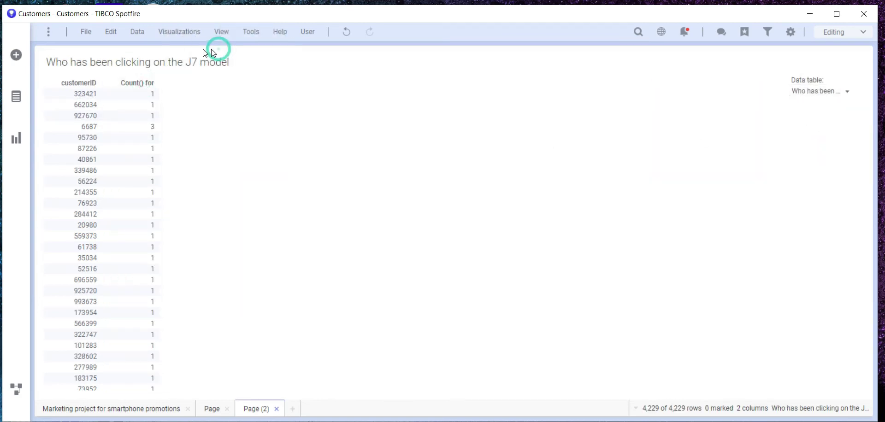
pyautogui.click(91, 96)
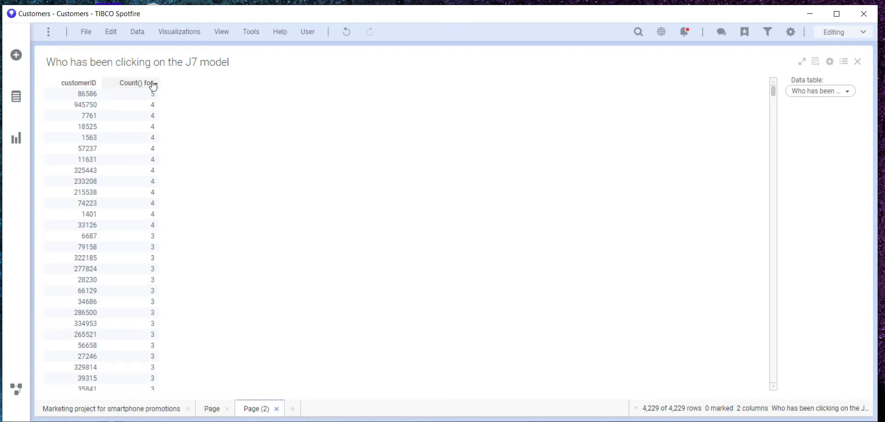
pyautogui.click(134, 280)
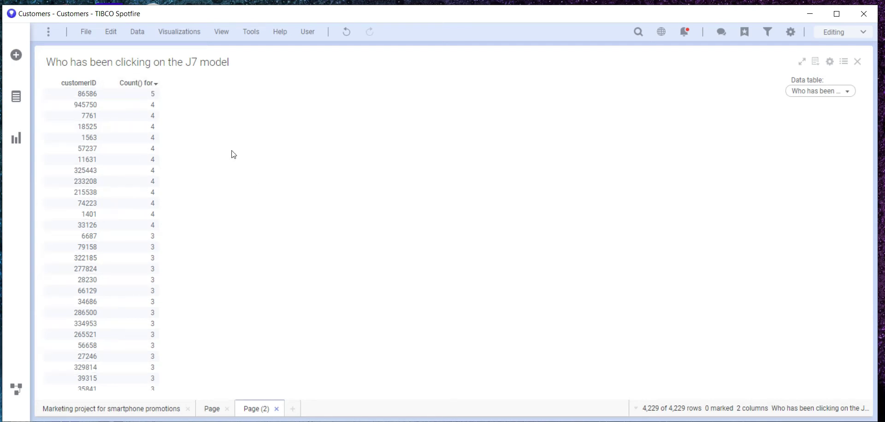
# - In the data canvas, start adding columns to Customers - Customers after the existing Added columns node, using Who has been clicking on the J7 model
pyautogui.click(15, 398)
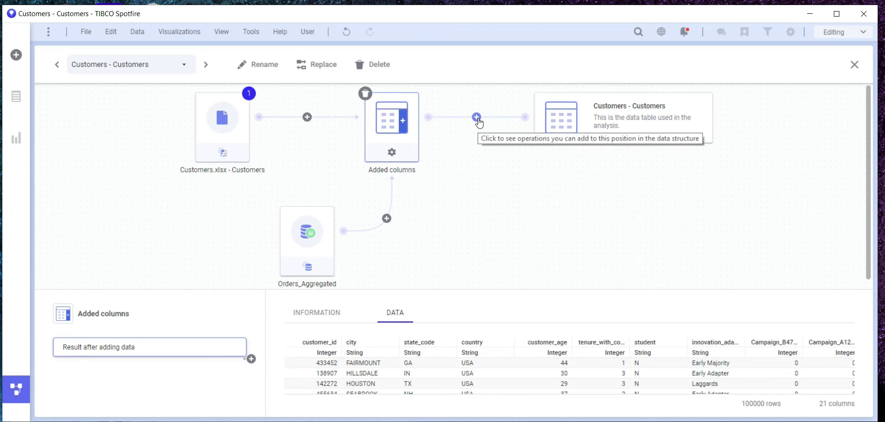
pyautogui.click(477, 118)
pyautogui.click(476, 158)
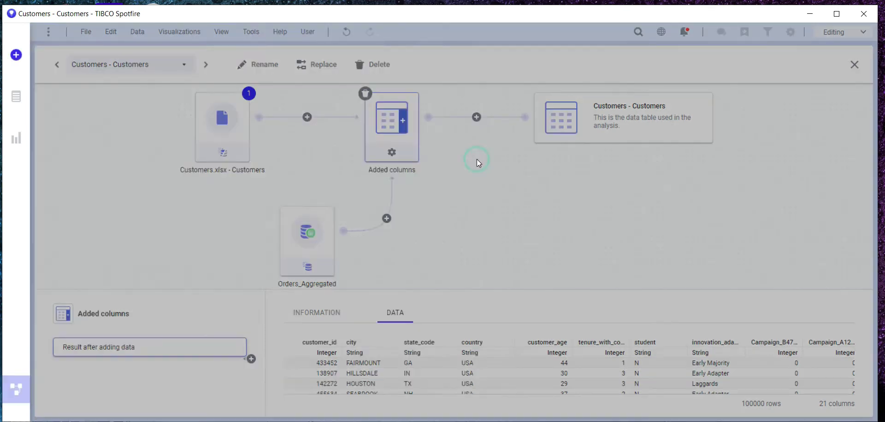
pyautogui.click(67, 153)
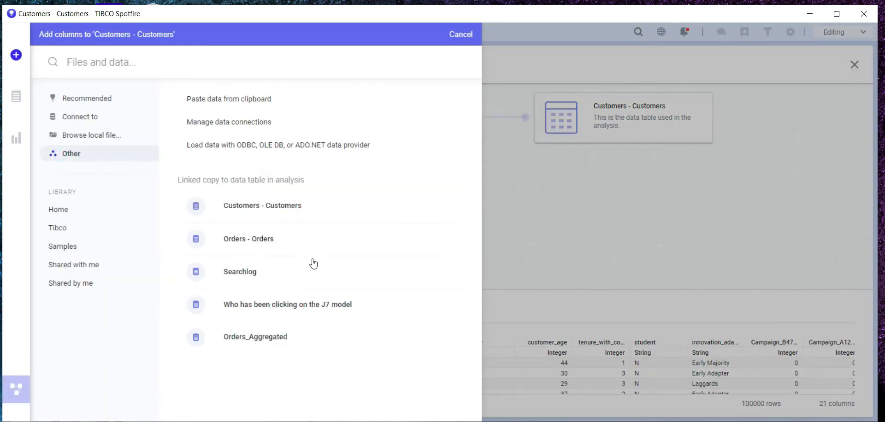
pyautogui.click(297, 311)
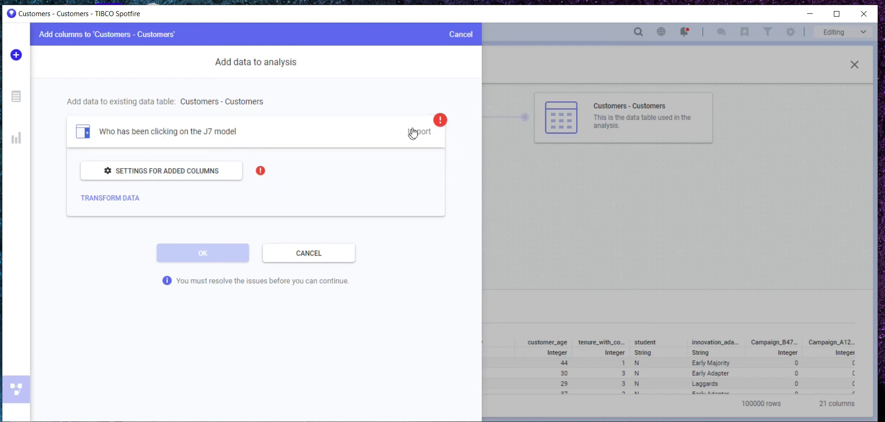
# - Match customer_id with customerID, add the J7 model columns to Customers - Customers, and leave the data canvas
pyautogui.click(199, 172)
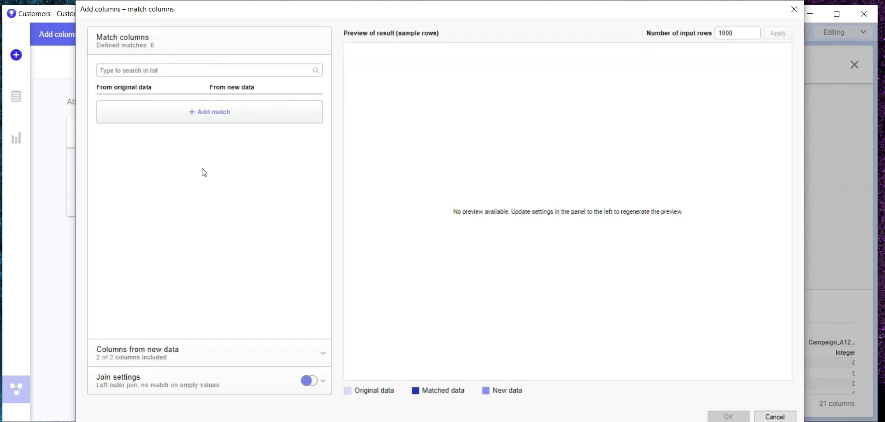
pyautogui.click(235, 112)
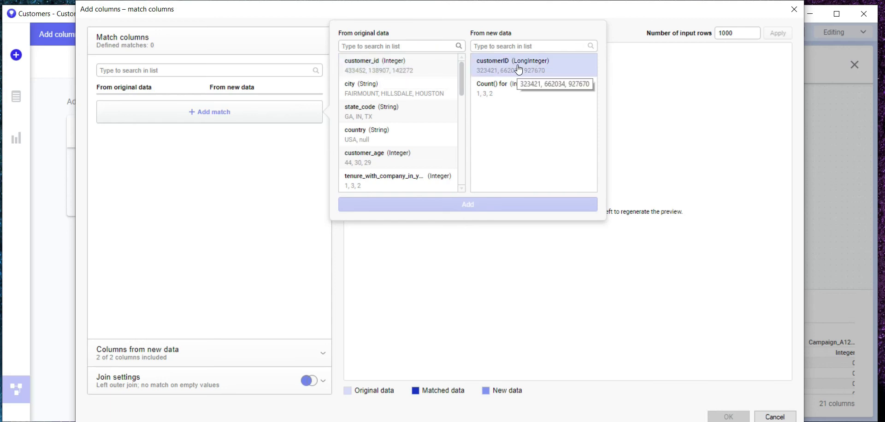
pyautogui.click(419, 70)
pyautogui.click(488, 67)
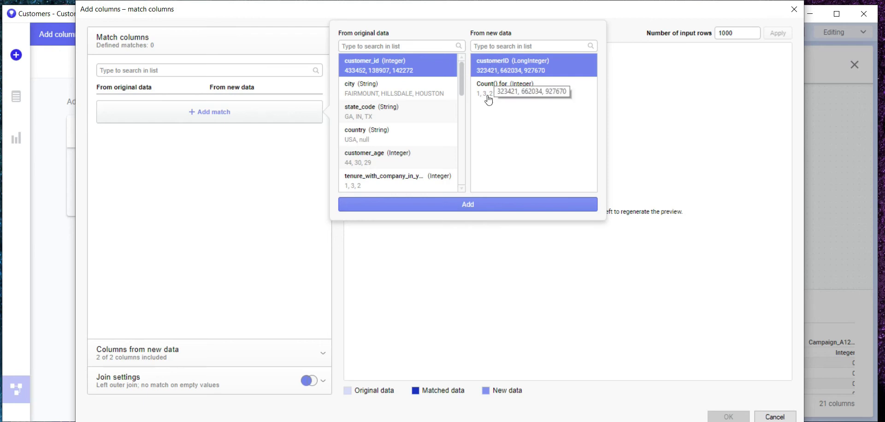
pyautogui.click(466, 204)
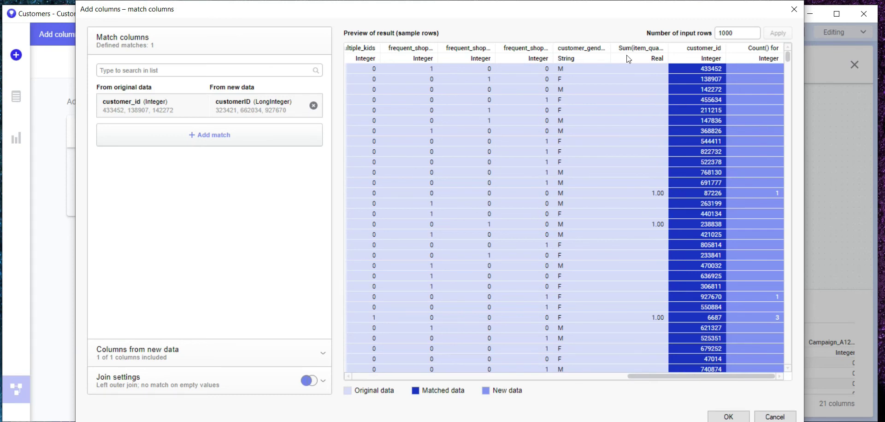
pyautogui.click(731, 416)
pyautogui.click(171, 253)
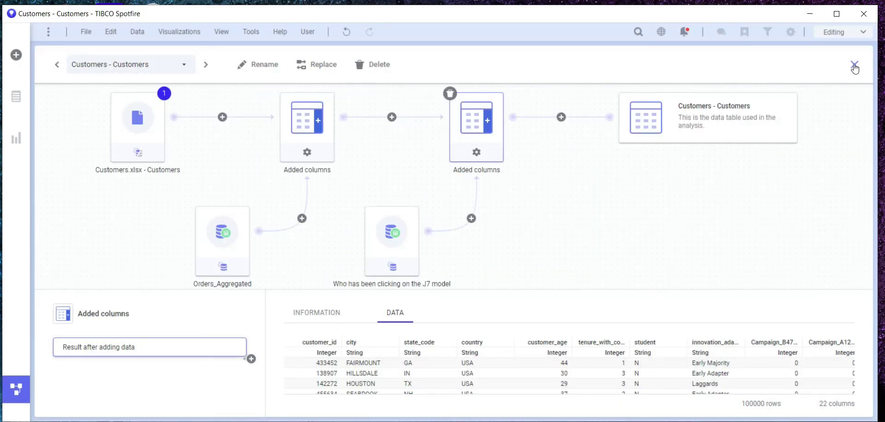
pyautogui.click(855, 65)
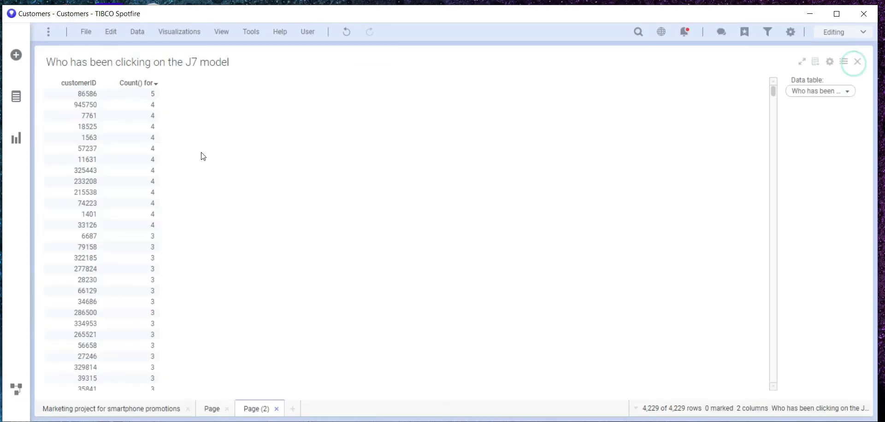
# - Maximize the Customers table on the Marketing project for smartphone promotions page, examine its How Many? and Count() for columns, and restore its size
pyautogui.click(143, 406)
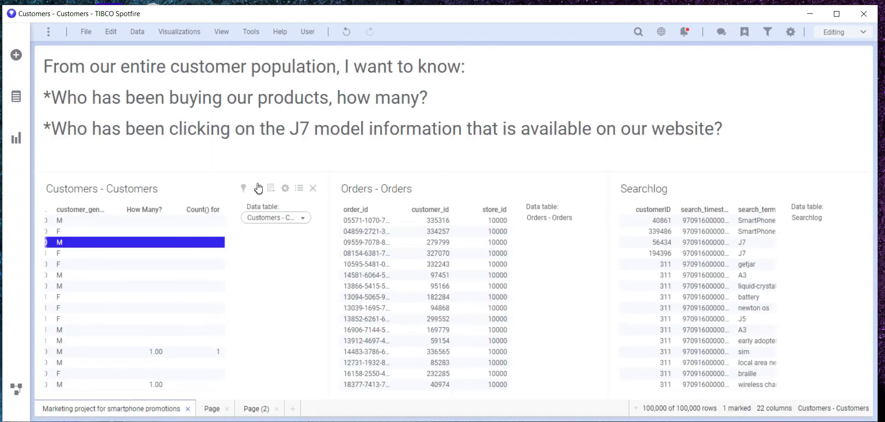
pyautogui.click(256, 188)
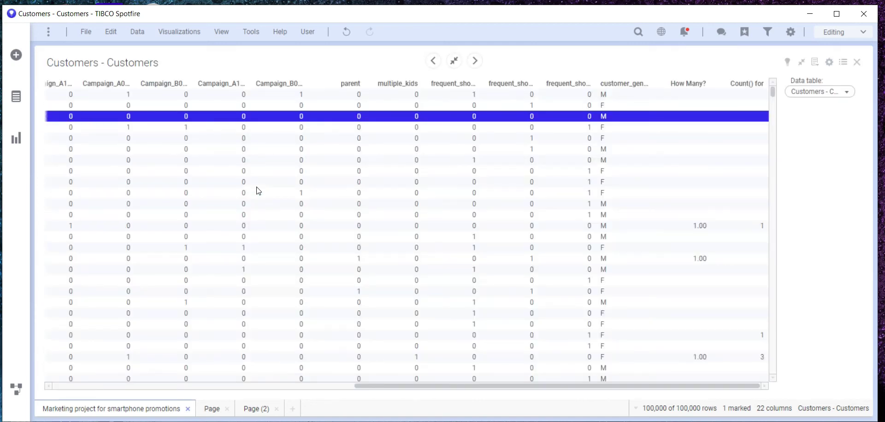
pyautogui.click(427, 386)
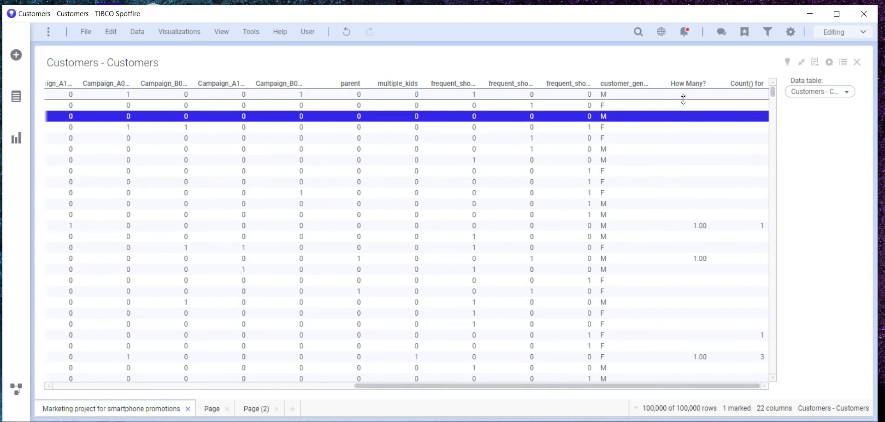
pyautogui.click(802, 62)
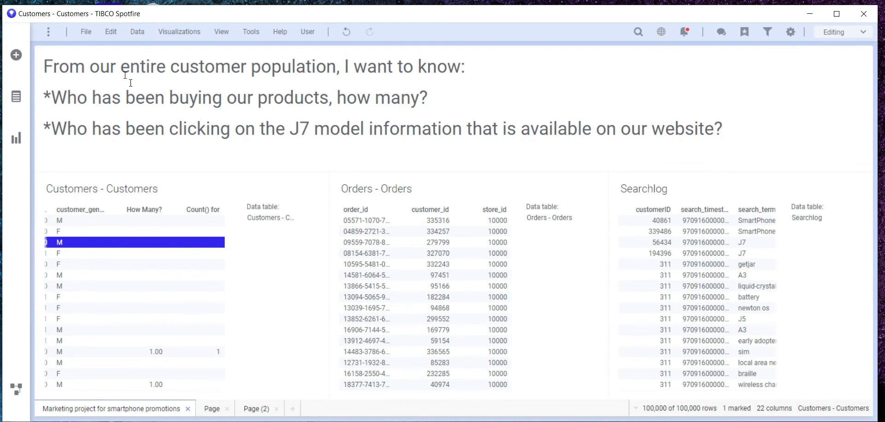
# - Start a calculated column in Customers - Customers, reusing the recent expression as If([How Many?] Is Null,0,[How Many?])
pyautogui.click(137, 32)
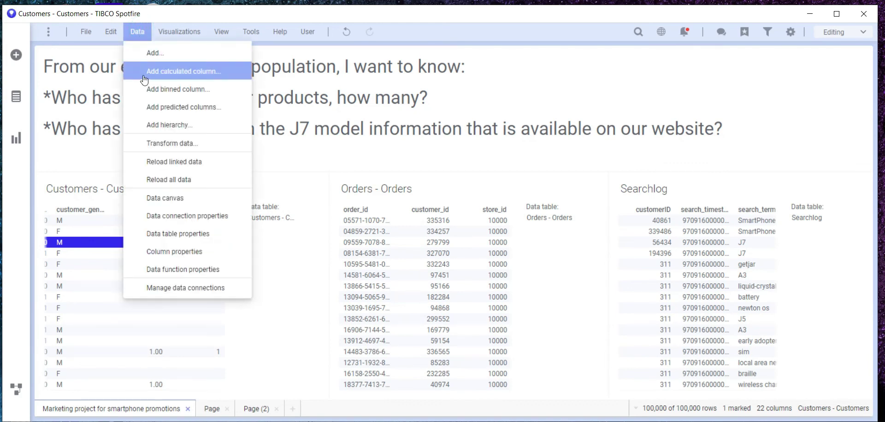
pyautogui.click(193, 70)
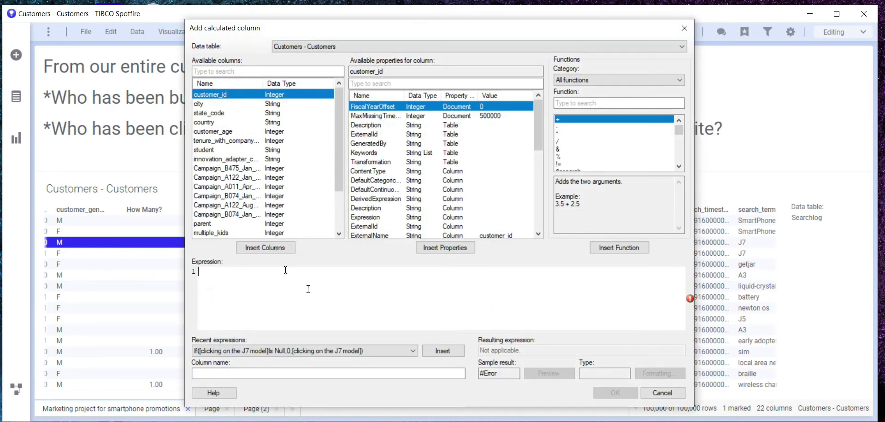
pyautogui.click(412, 351)
pyautogui.click(277, 362)
pyautogui.click(442, 350)
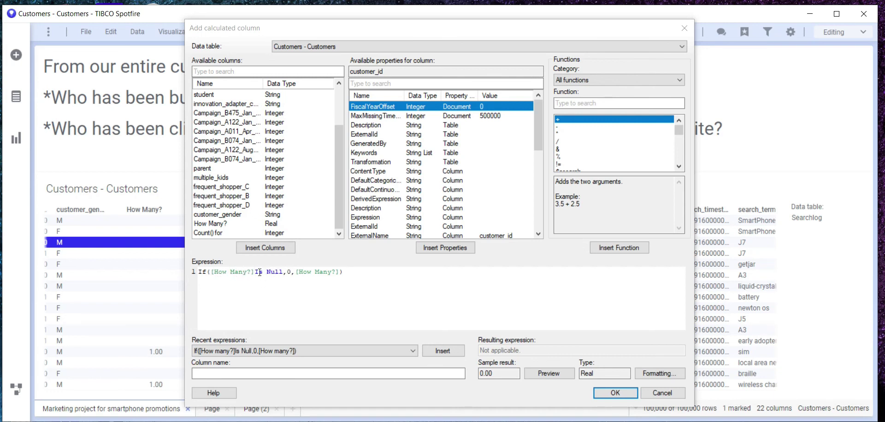
pyautogui.click(279, 272)
# - Name the calculated column How Many-clean and add it to the data table
pyautogui.click(330, 371)
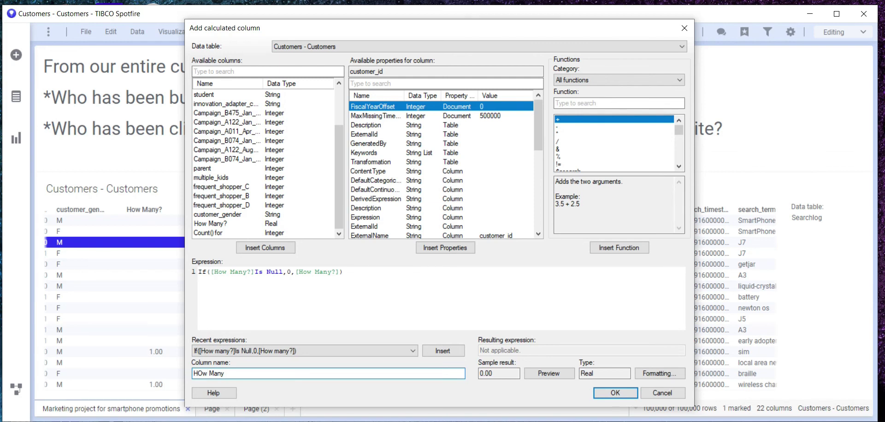
pyautogui.click(204, 373)
pyautogui.press('BackSpace')
pyautogui.write('o')
pyautogui.click(609, 393)
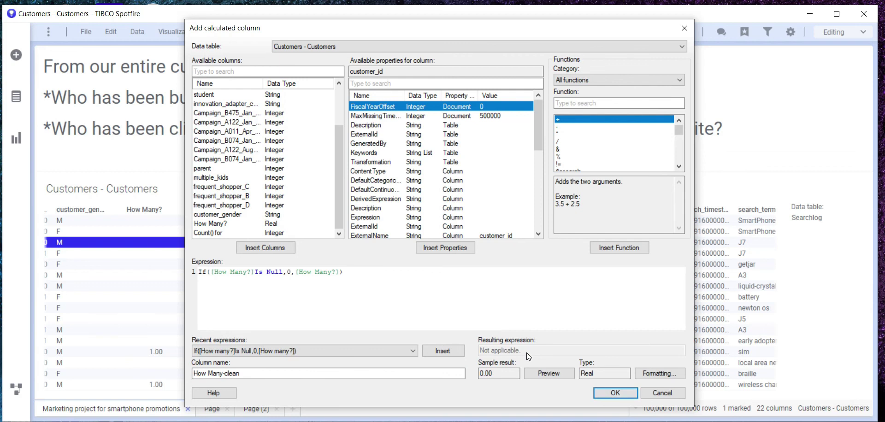
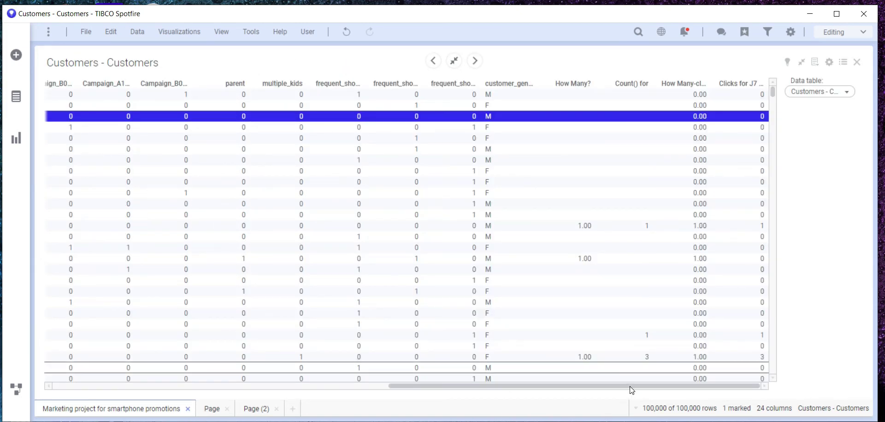
# - Remove the How Many? and Count() for columns from the Customers - Customers table visualization
pyautogui.rightClick(512, 197)
pyautogui.click(542, 420)
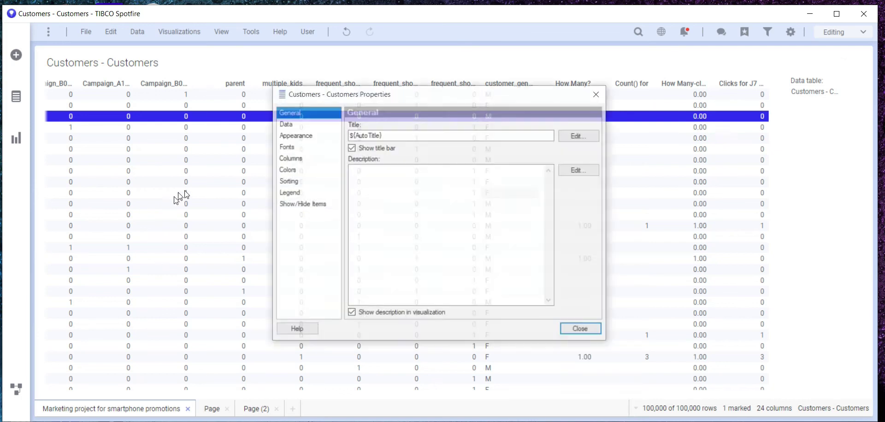
pyautogui.click(289, 158)
pyautogui.moveTo(596, 164); pyautogui.dragTo(601, 252)
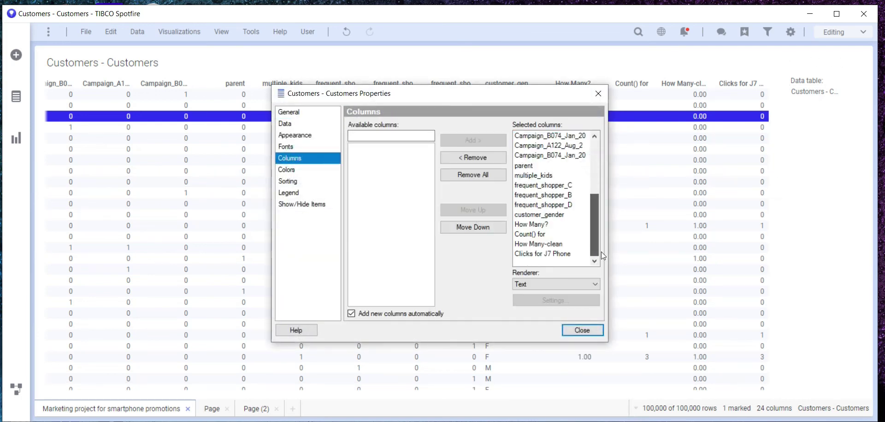
pyautogui.click(538, 225)
pyautogui.click(472, 158)
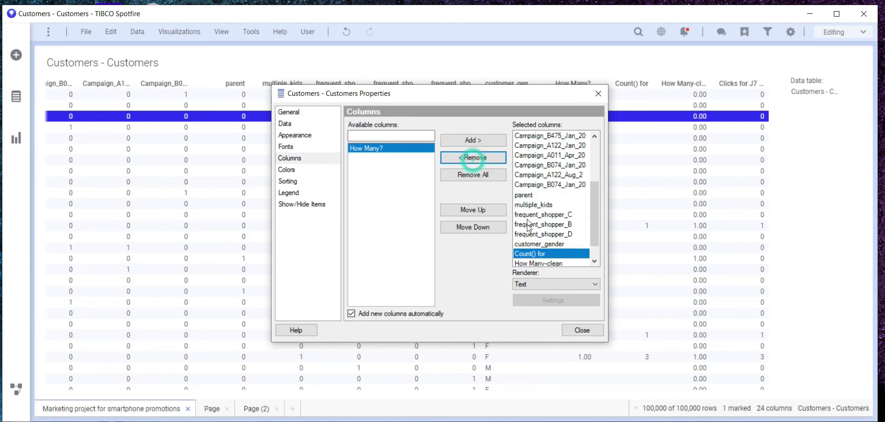
pyautogui.click(477, 158)
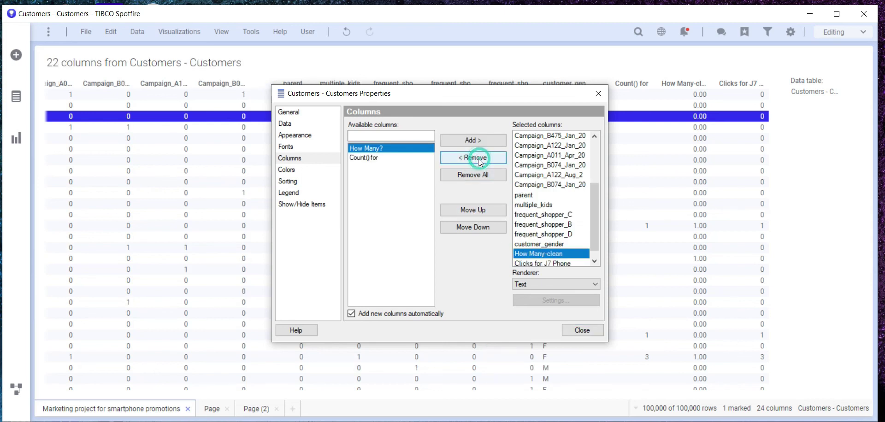
pyautogui.click(582, 330)
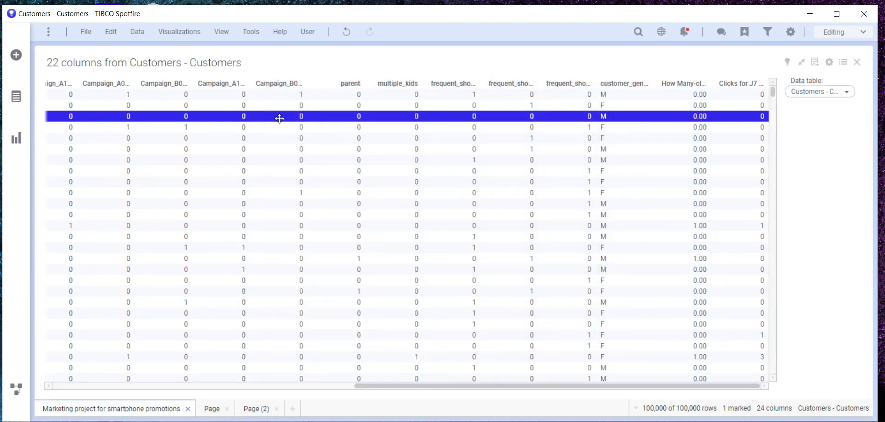
# - Set the header row height of the Customers table visualization to 2 lines
pyautogui.moveTo(621, 386); pyautogui.dragTo(681, 396)
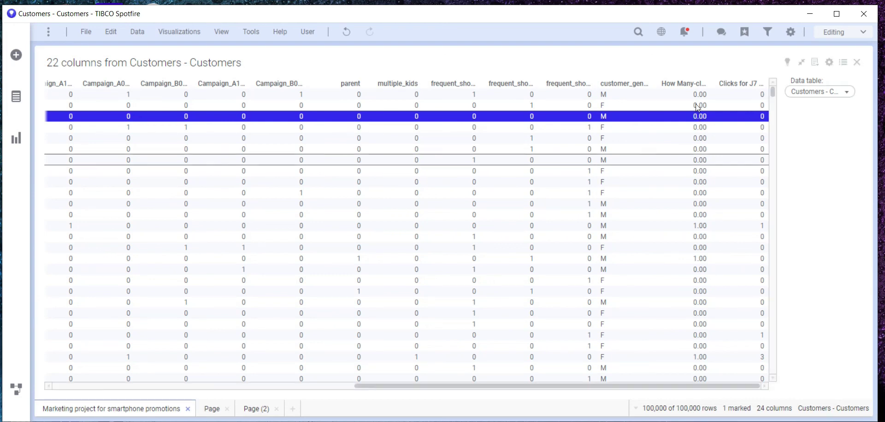
pyautogui.rightClick(704, 140)
pyautogui.click(744, 392)
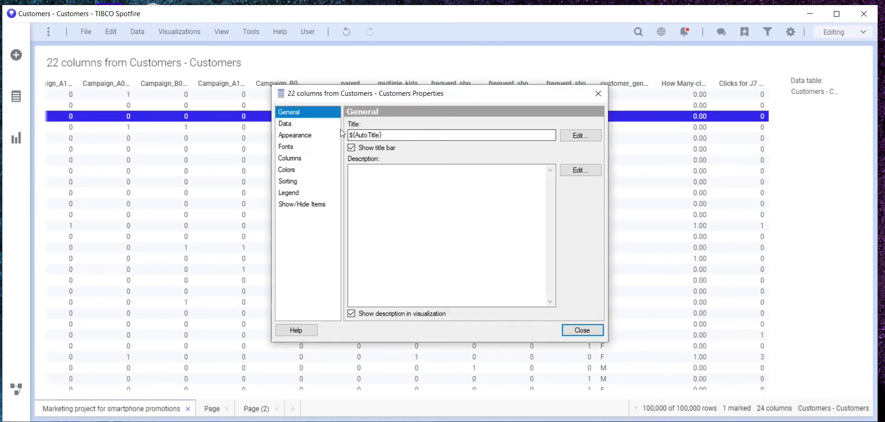
pyautogui.click(295, 135)
pyautogui.click(518, 123)
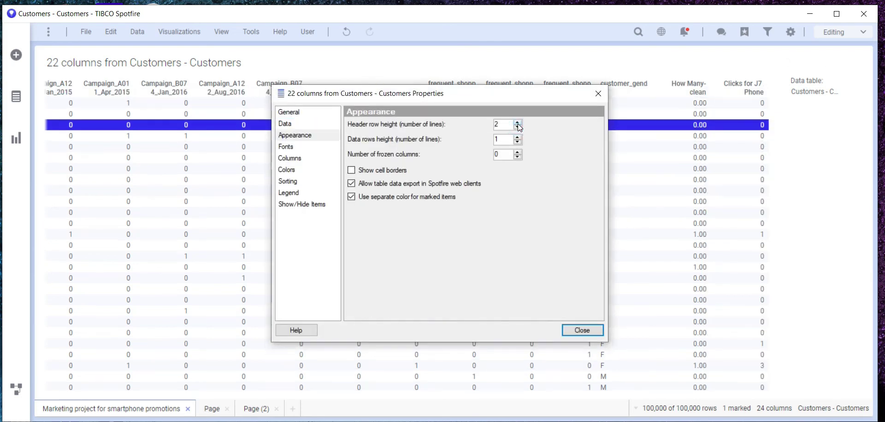
pyautogui.click(580, 329)
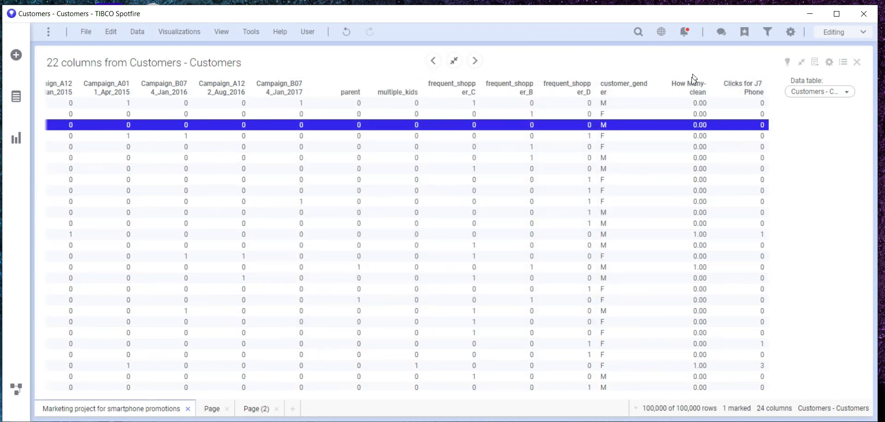
# - Sort the Customers table by How Many-clean in descending order, mark its first row, and restore the visualization's size
pyautogui.click(683, 87)
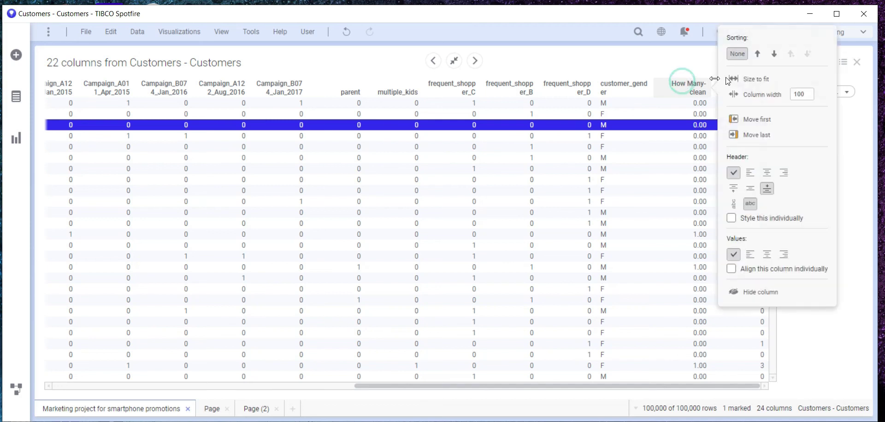
pyautogui.click(757, 55)
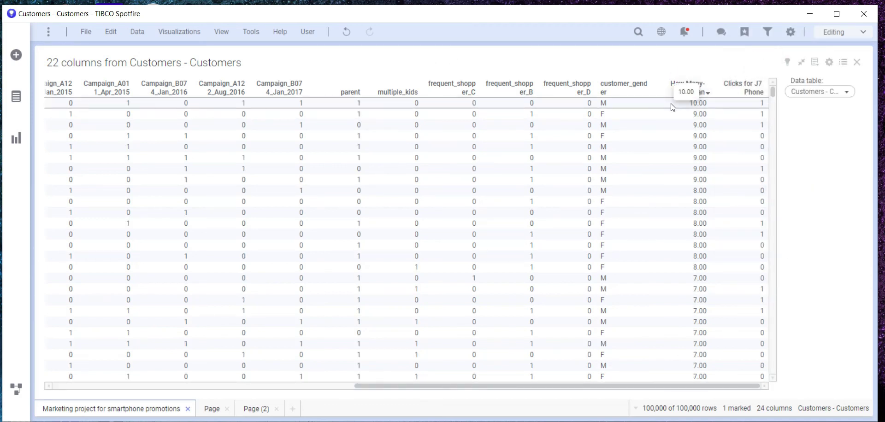
pyautogui.click(758, 103)
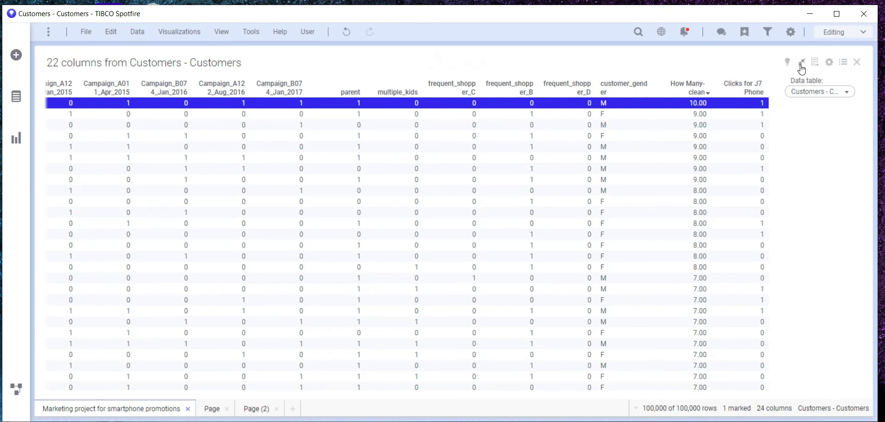
pyautogui.press('Escape')
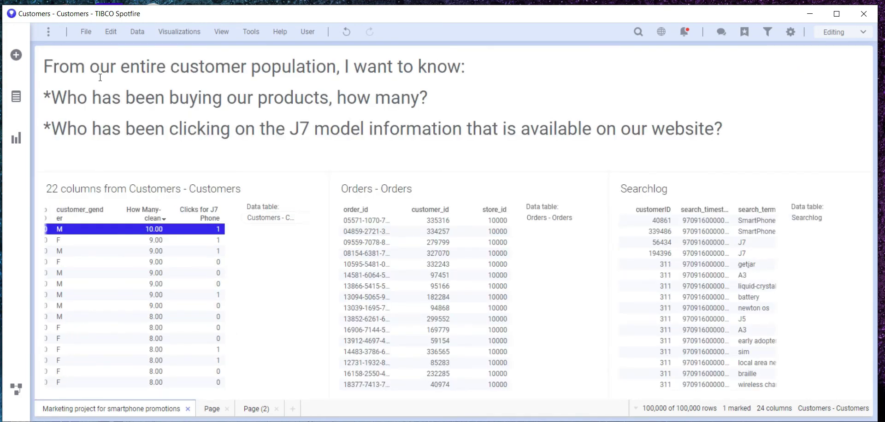